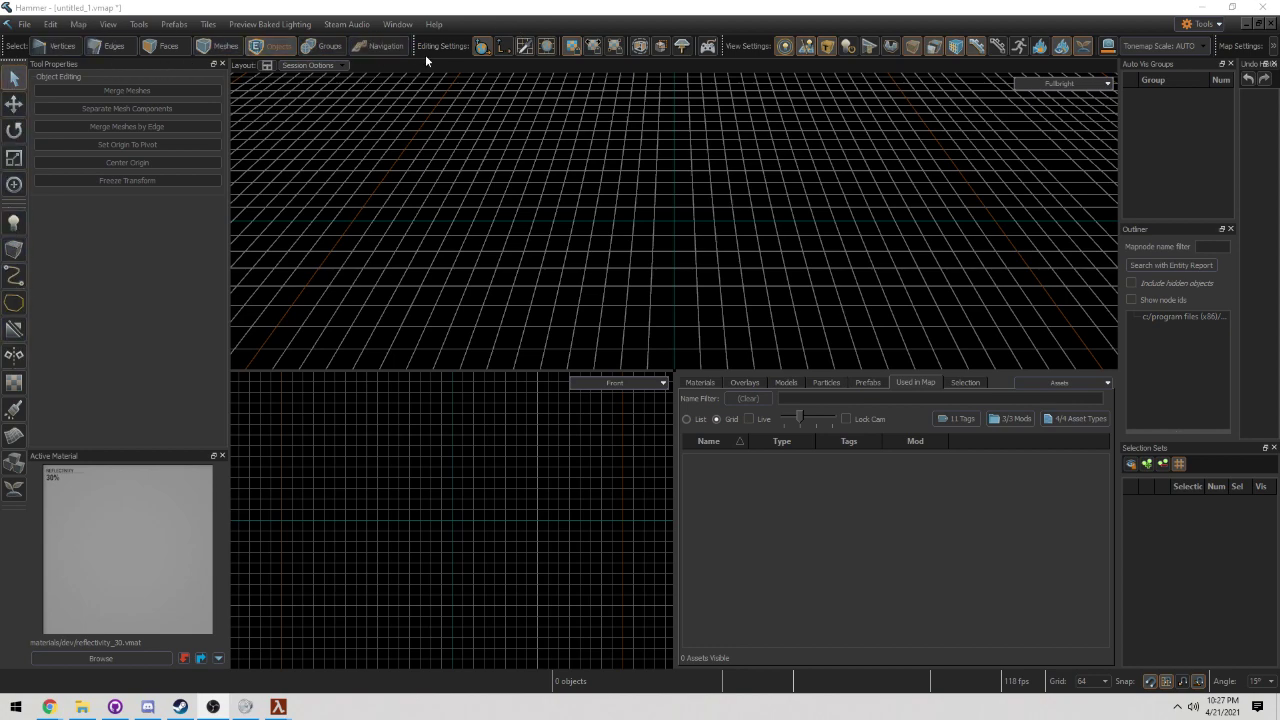
- Maximize the 3D viewport and bring the grid's centre into close view
click(693, 212)
key(z)
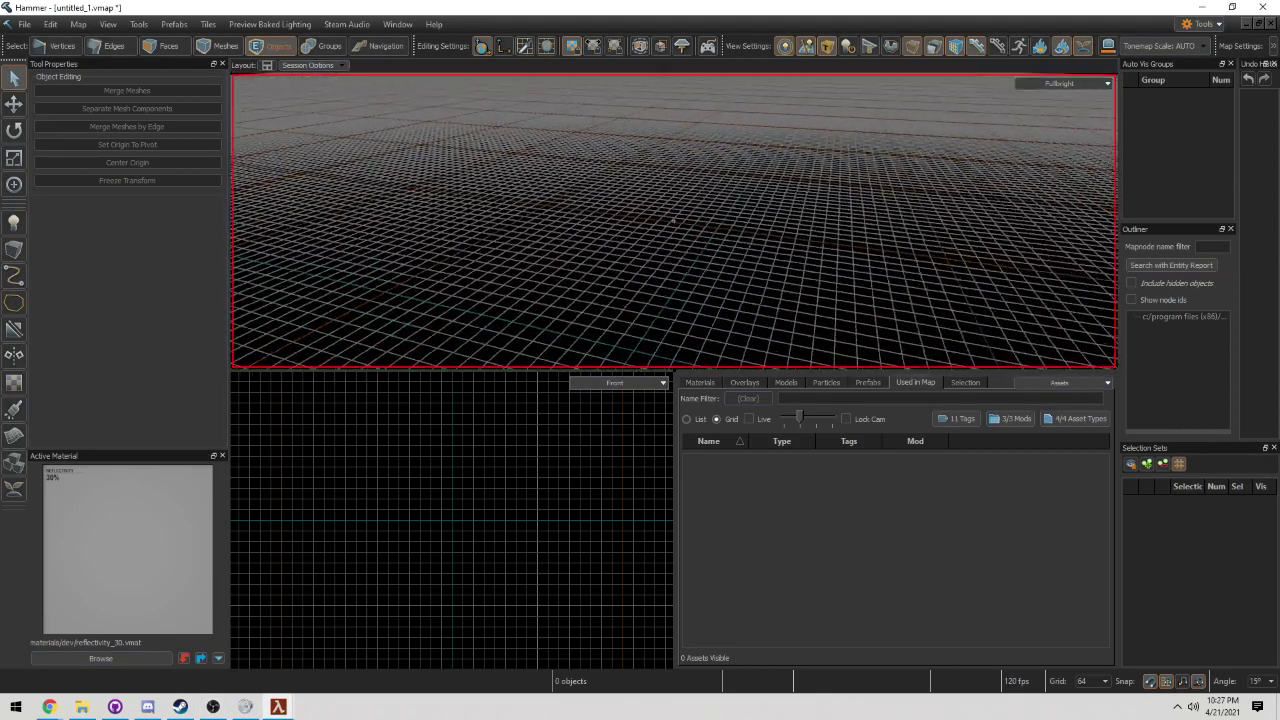
key(z)
key(z)
key(w)
key(z)
key(shift+z)
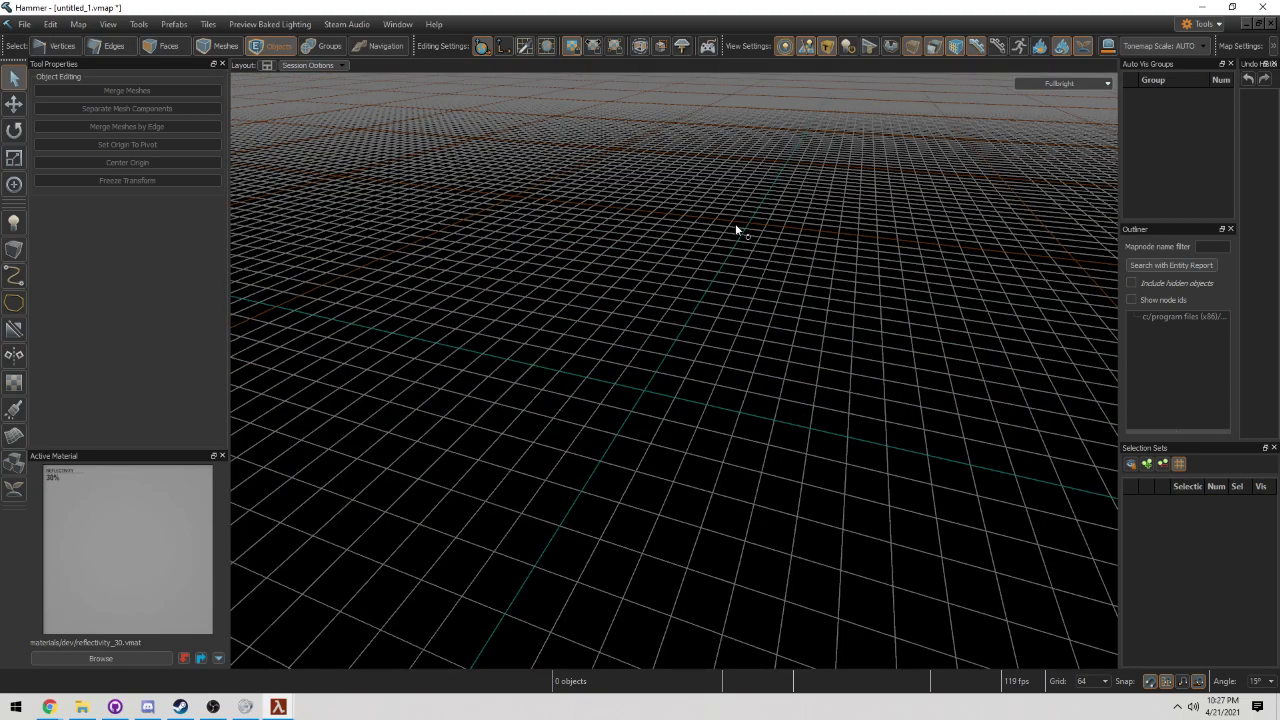
key(z)
key(w)
key(z)
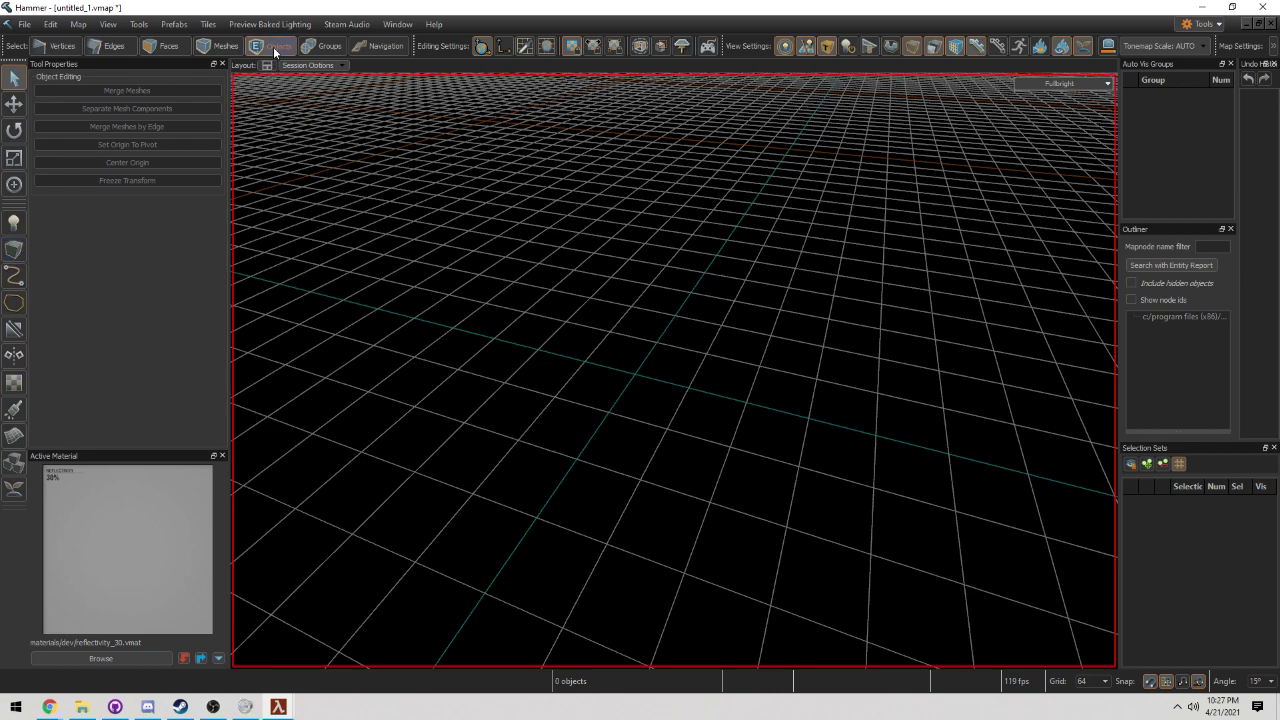
- Draw a block 256 wide, 256 long and 64 high at the grid's centre with the block tool
click(18, 251)
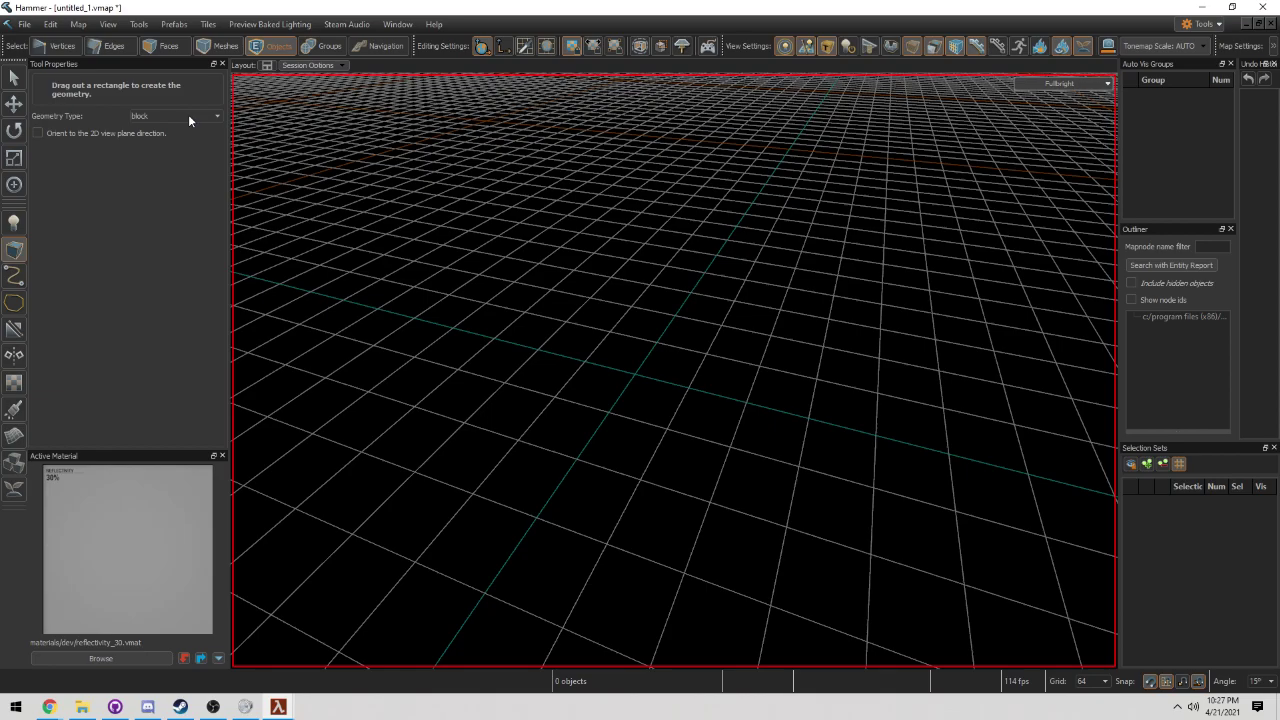
right_drag(547, 309, 590, 370)
key(w)
drag(596, 351, 975, 604)
key(z)
key(w)
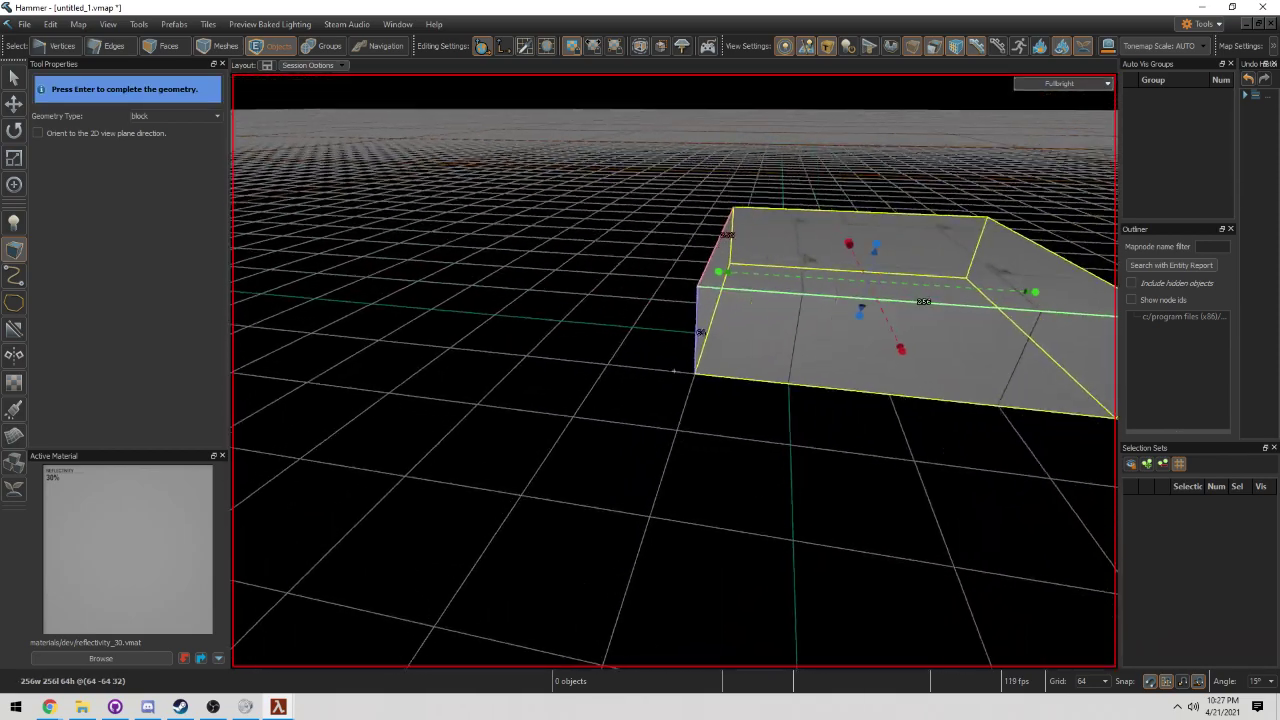
key(d)
key(z)
key(z)
right_drag(674, 370, 674, 370)
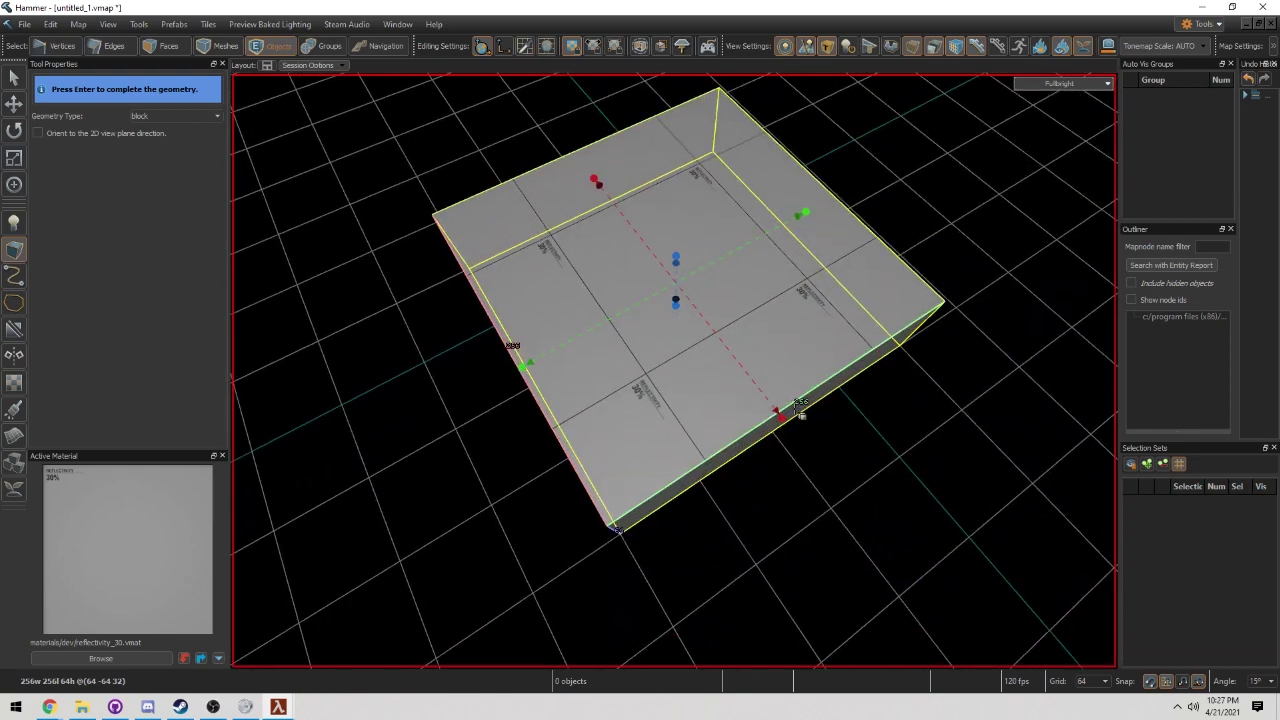
- Resize the block to 128 wide, 128 long and 128 high, and complete the geometry
drag(790, 424, 674, 282)
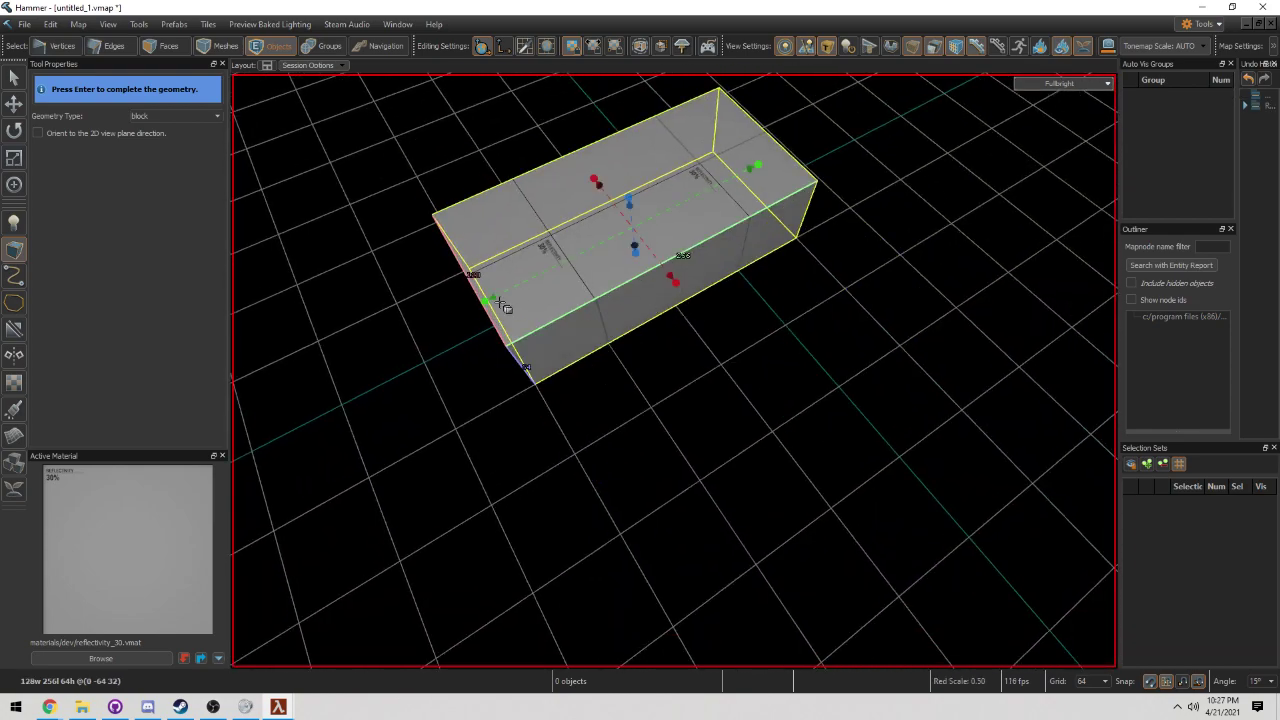
drag(486, 302, 634, 223)
right_drag(634, 223, 622, 262)
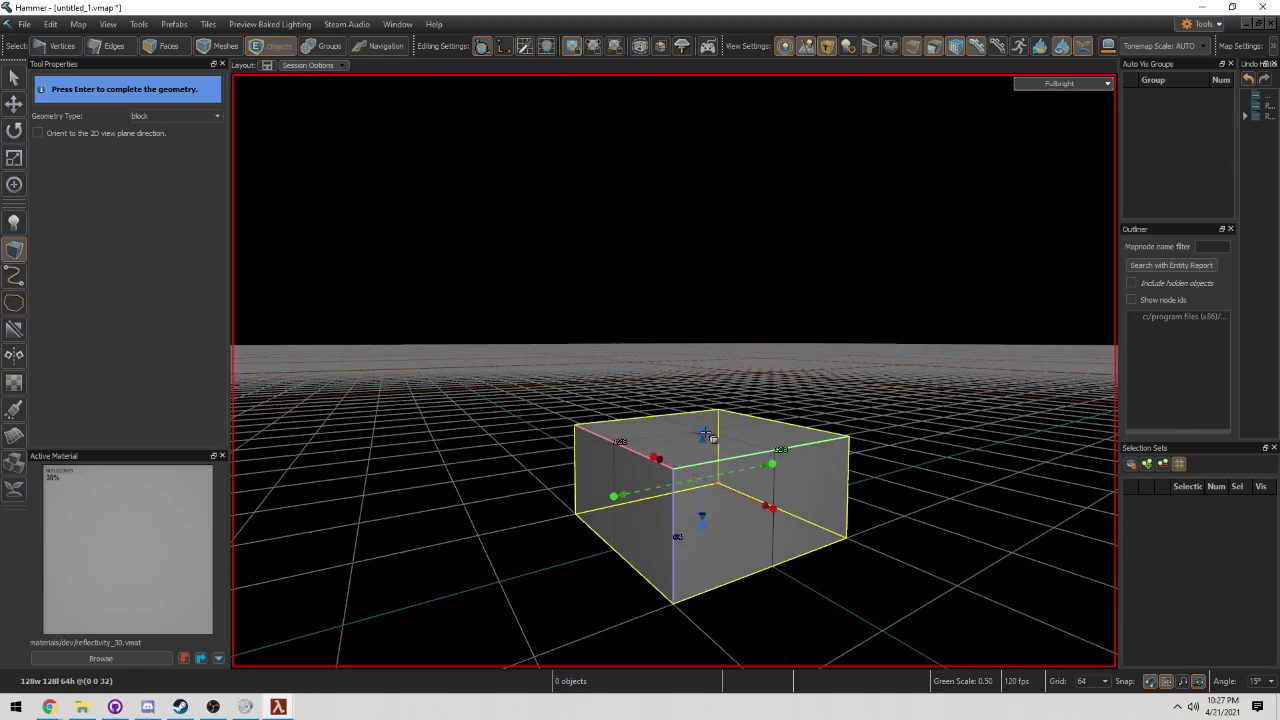
drag(702, 432, 700, 334)
right_drag(700, 334, 707, 361)
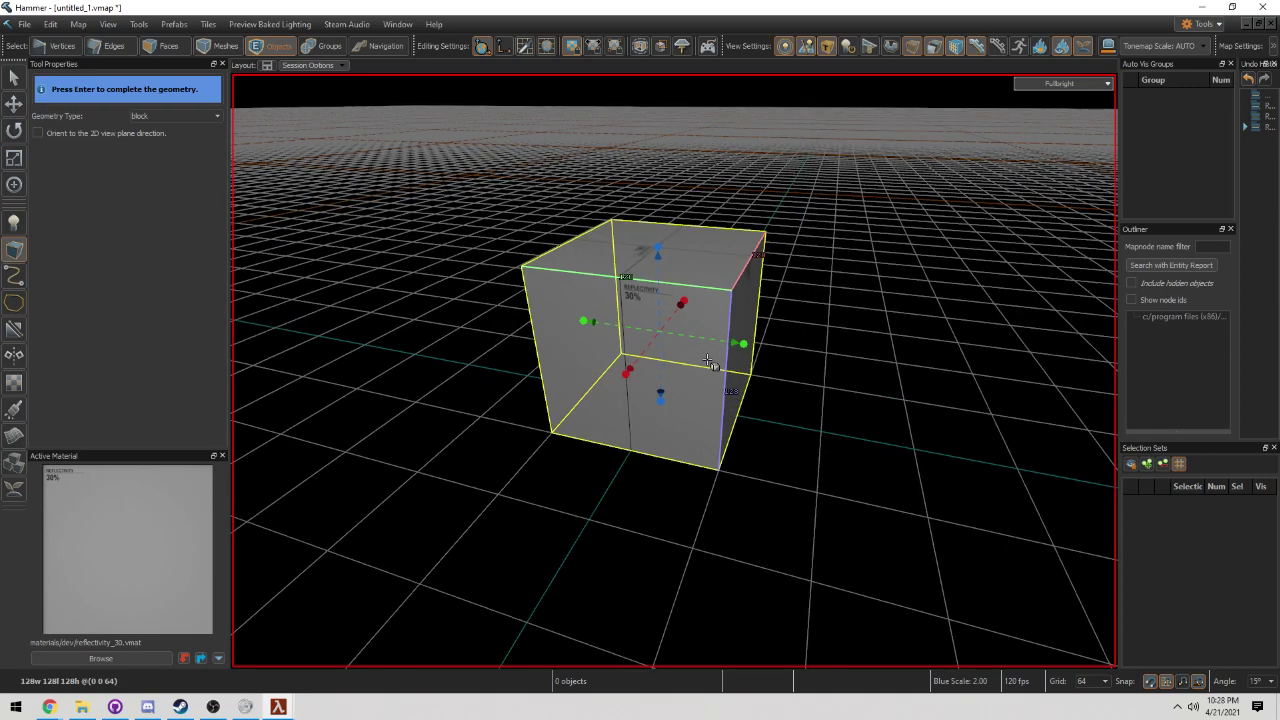
key(Return)
scroll(676, 372, down, 3)
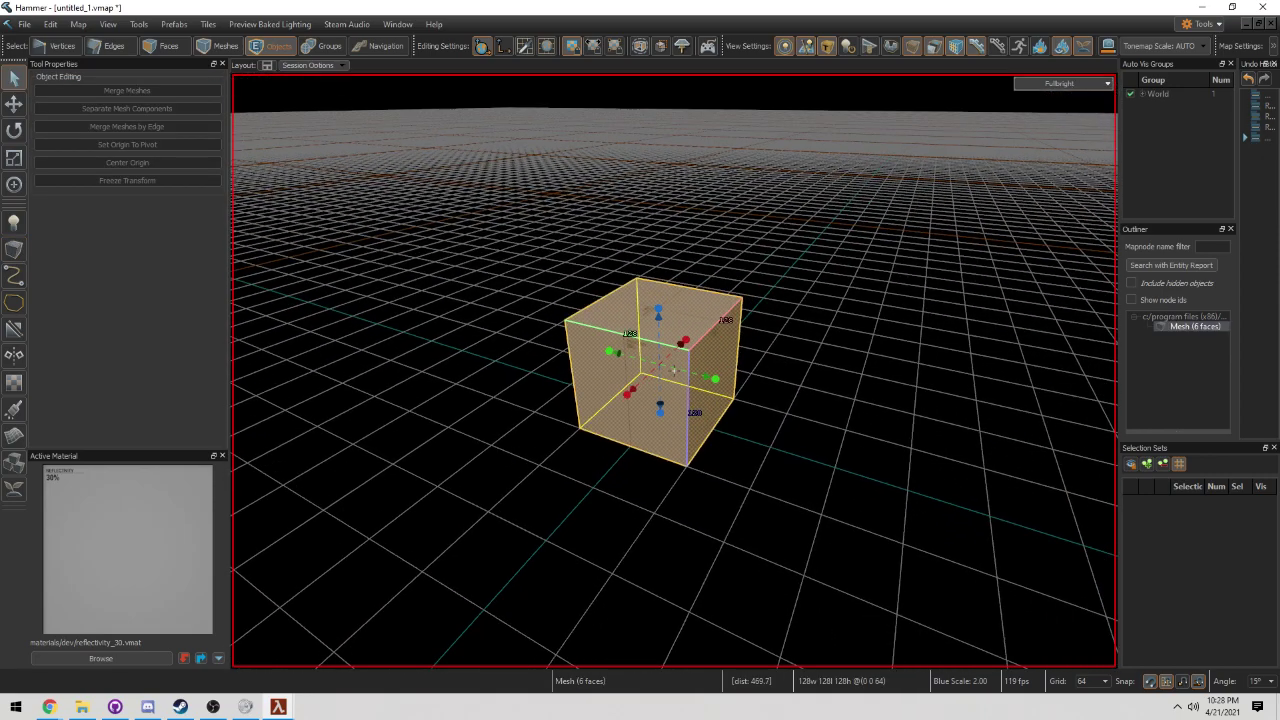
- Flip the cube's faces inward, deselect it and inspect its interior
scroll(673, 372, up, 2)
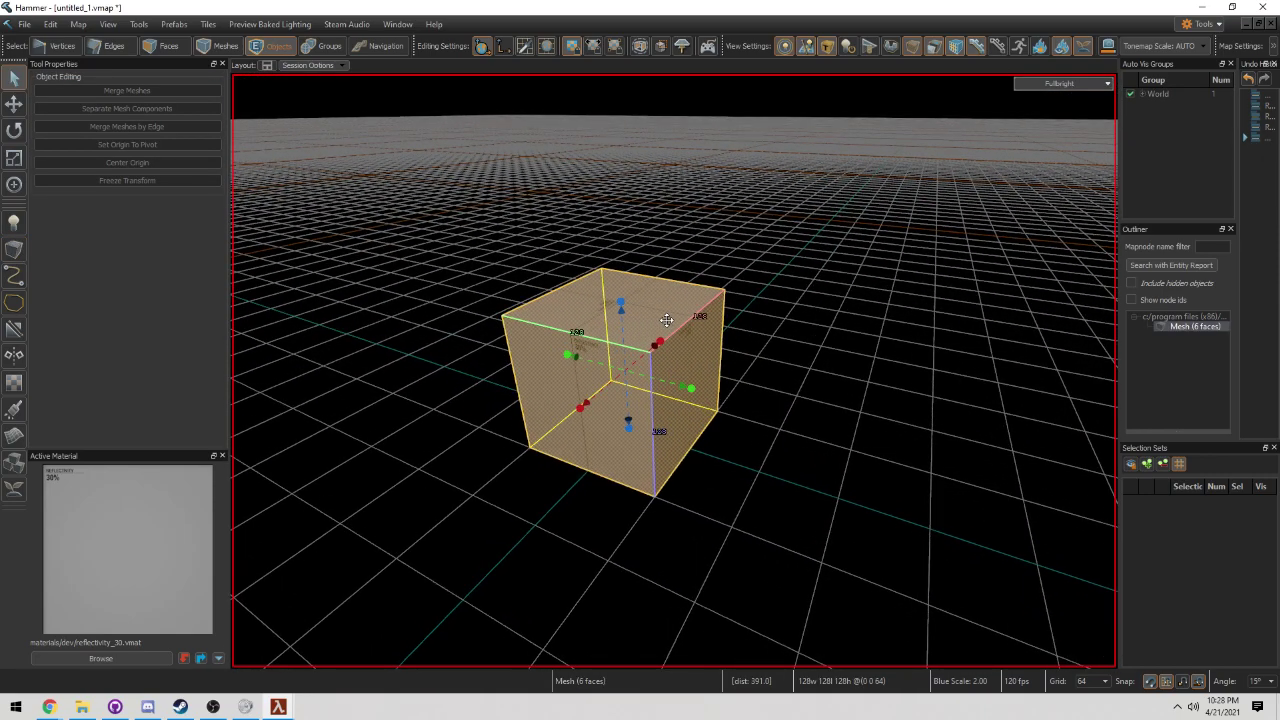
key(f)
right_drag(757, 464, 674, 371)
right_drag(823, 423, 865, 499)
click(865, 496)
right_click(860, 459)
right_drag(854, 450, 786, 263)
right_drag(739, 314, 674, 371)
- Create a second block 128 wide, 256 long and 64 high on the grid beside the inverted cube
key(shift+b)
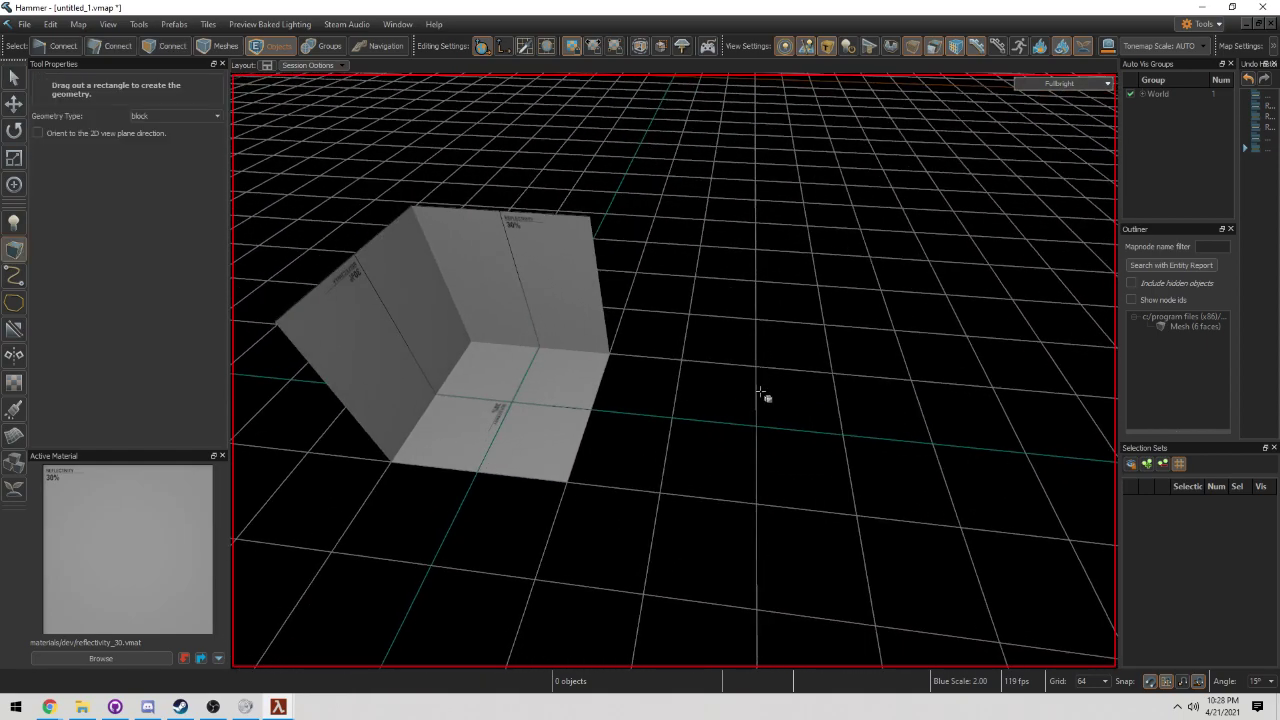
drag(672, 420, 1108, 648)
right_drag(930, 523, 727, 507)
key(Return)
key(Escape)
- Create a cube 128 wide, 128 long and 128 high starting from the far corner of the low block
key(shift+b)
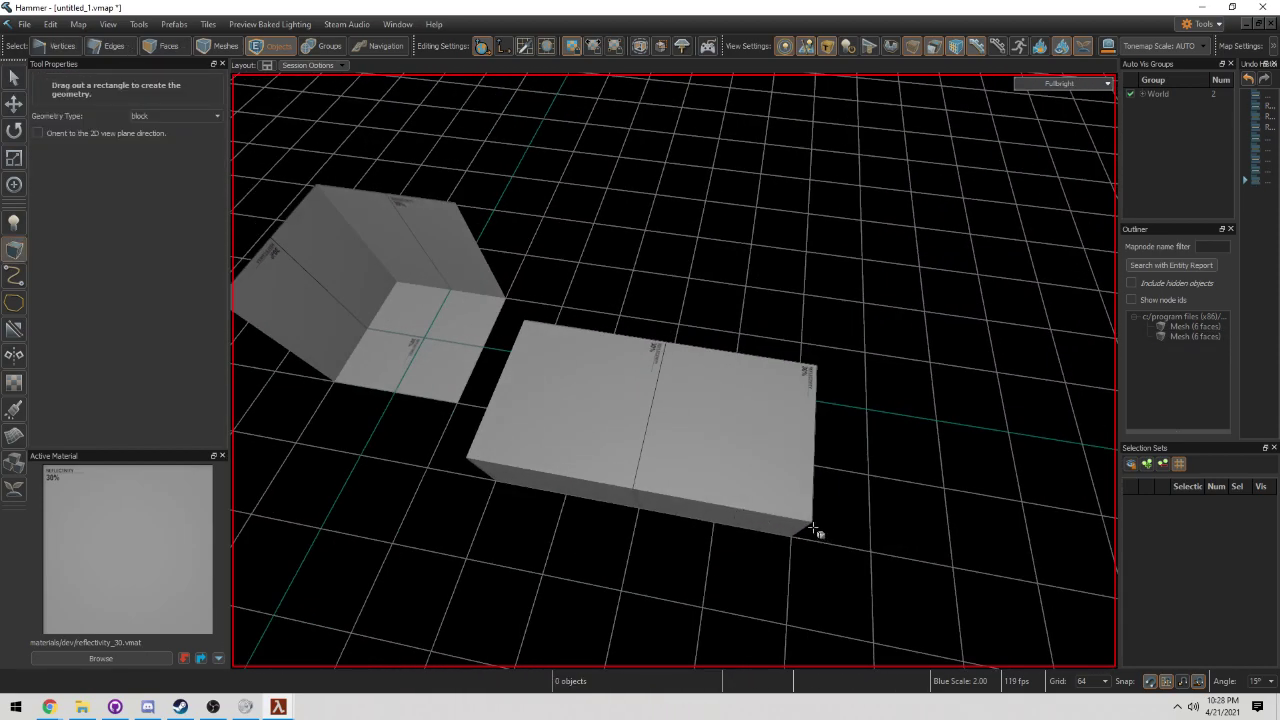
drag(811, 523, 985, 292)
right_drag(985, 292, 911, 345)
key(Return)
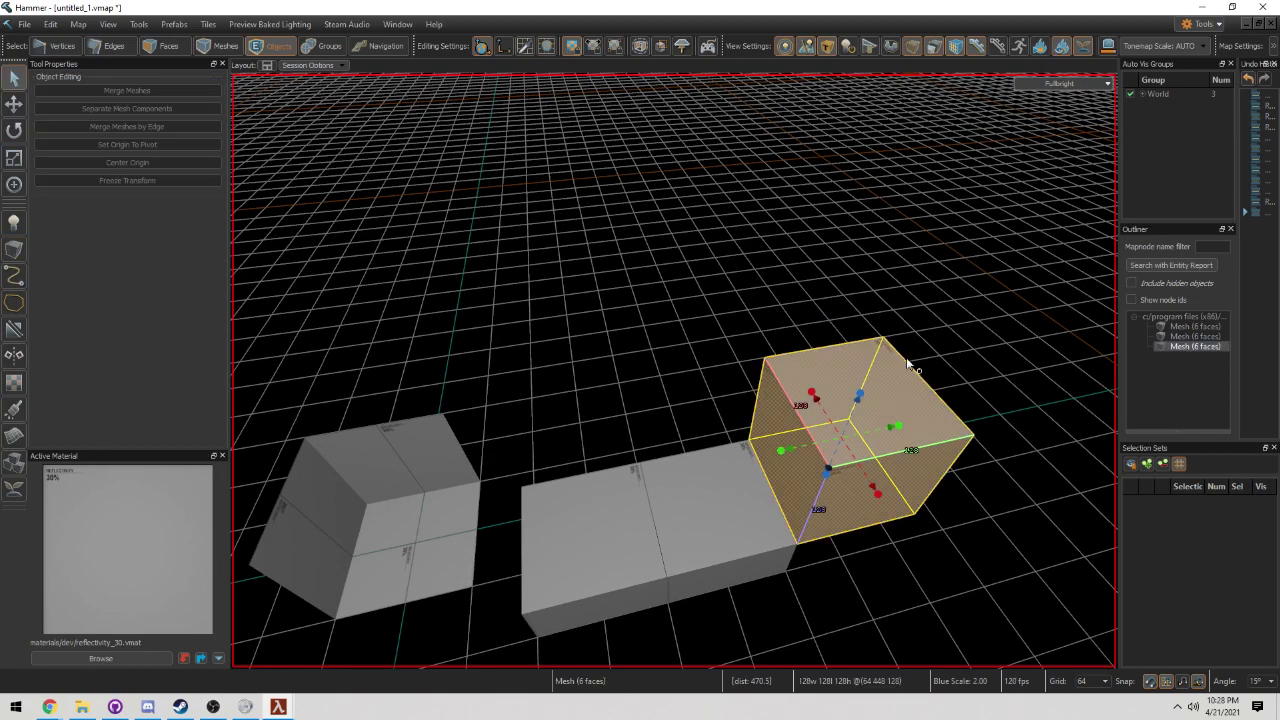
- Create another cube, 128 units on every side, next to the far end of the low block
drag(800, 546, 712, 641)
drag(758, 568, 774, 525)
alt+drag(774, 525, 820, 528)
drag(749, 452, 823, 451)
right_drag(823, 451, 551, 509)
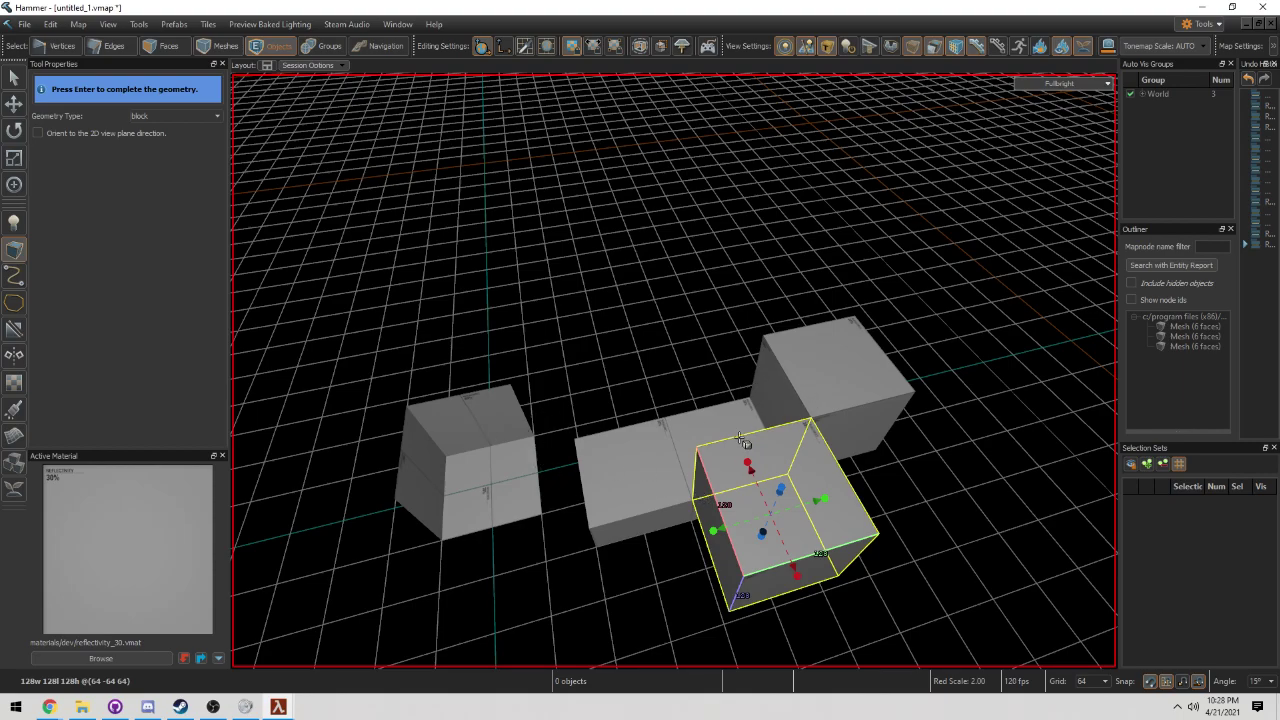
right_drag(694, 442, 791, 497)
key(Return)
- Shorten the low block to a length of 128 and create another low block against it
key(shift+s)
click(791, 497)
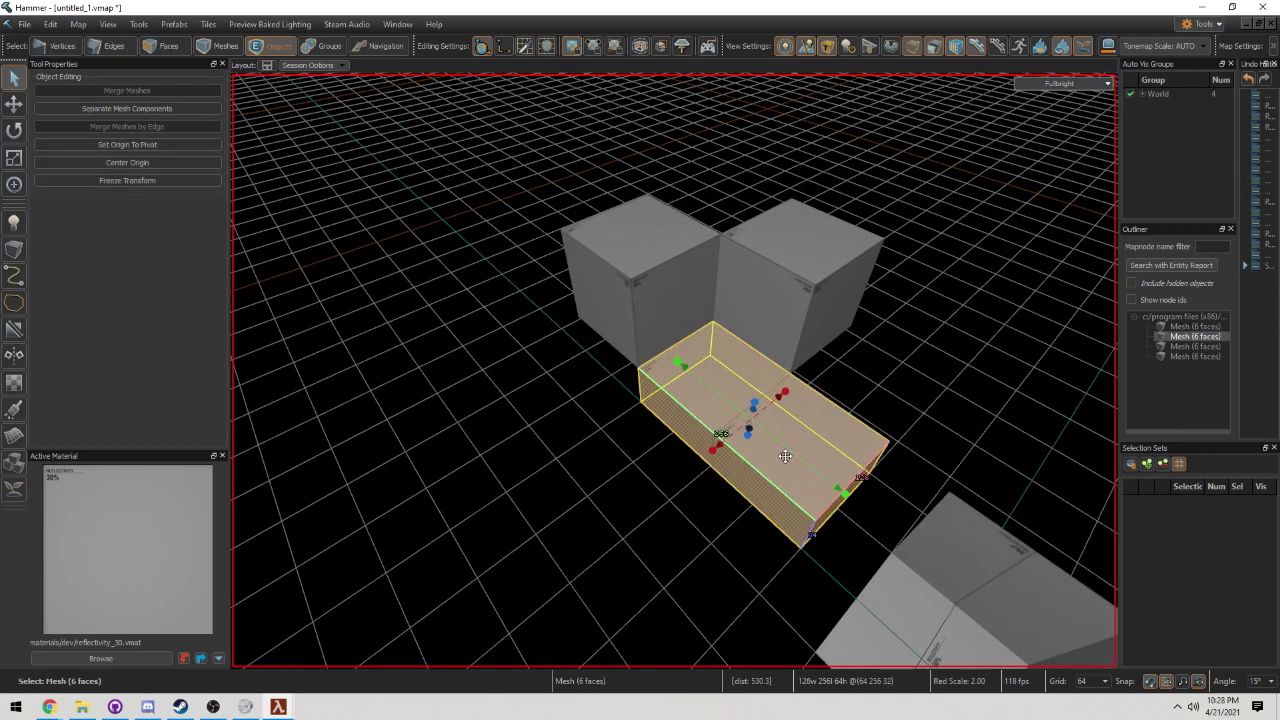
drag(845, 493, 722, 447)
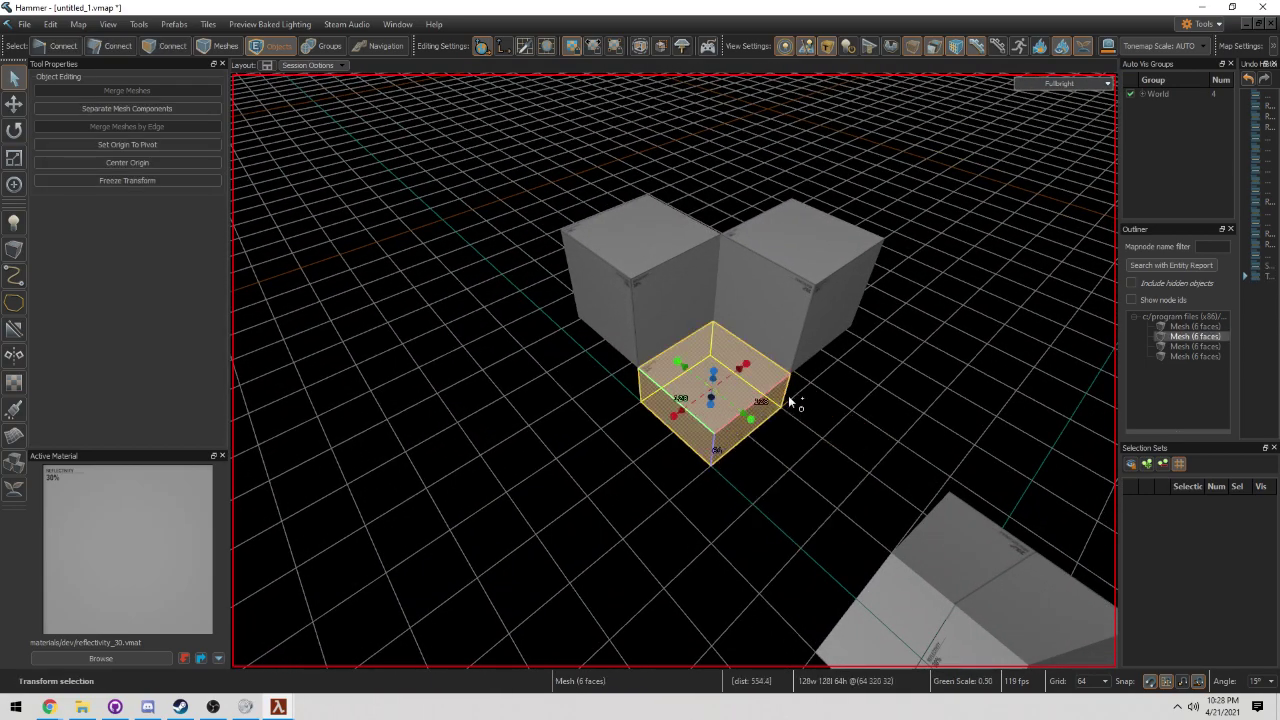
key(shift+b)
drag(793, 398, 842, 446)
key(Return)
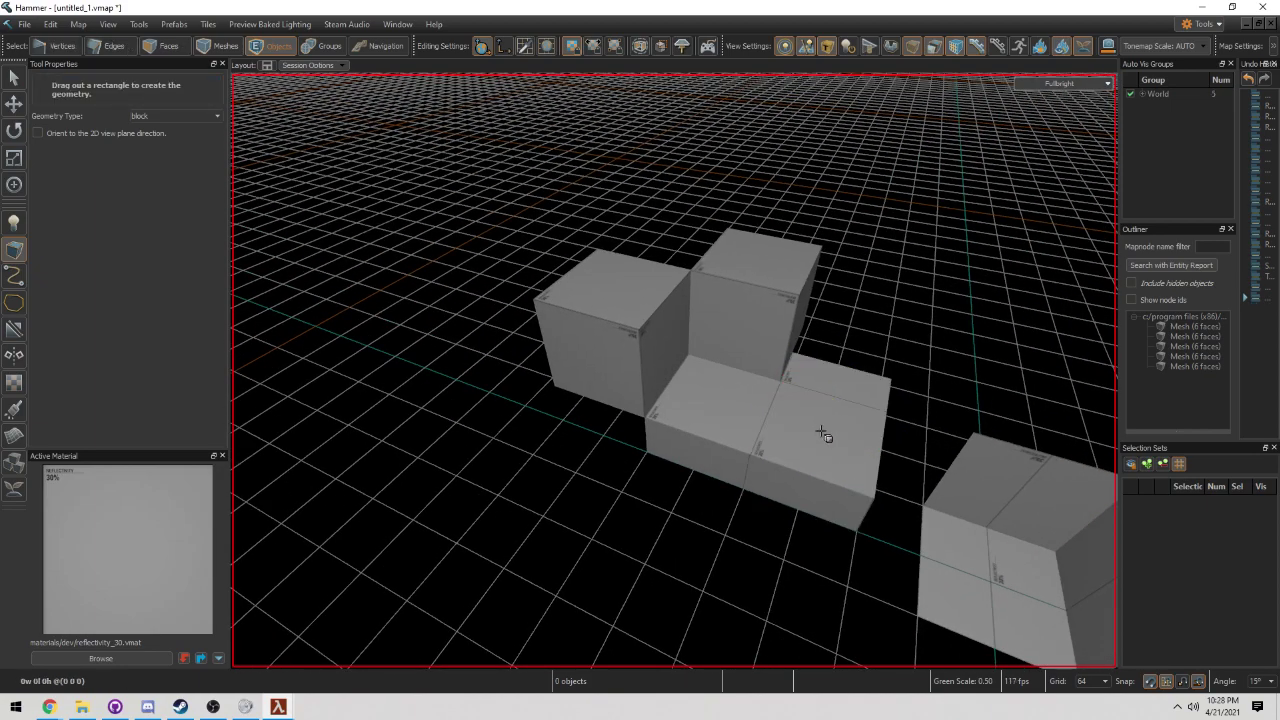
- Delete the four extra blocks, keeping only the inverted cube
key(q)
drag(858, 487, 859, 488)
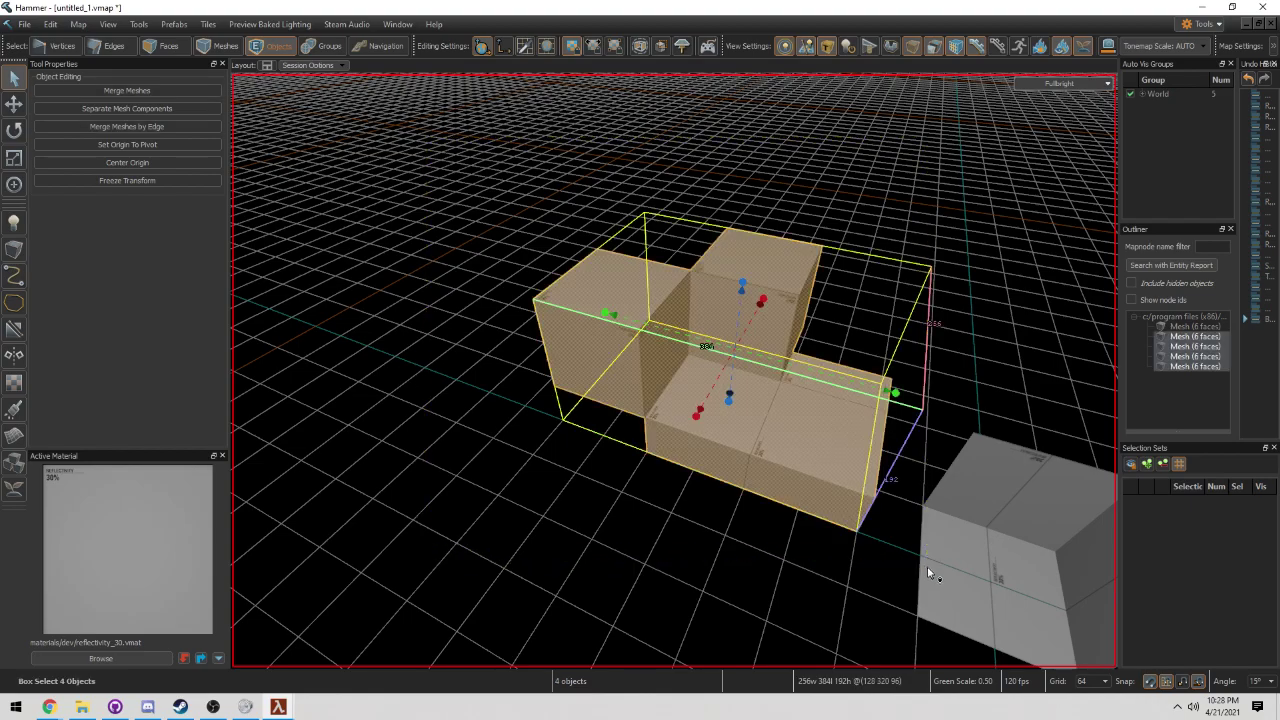
key(Delete)
- Place a Player Start entity on the floor inside the inverted cube
right_drag(835, 482, 835, 480)
key(3)
right_drag(745, 488, 744, 486)
click(14, 221)
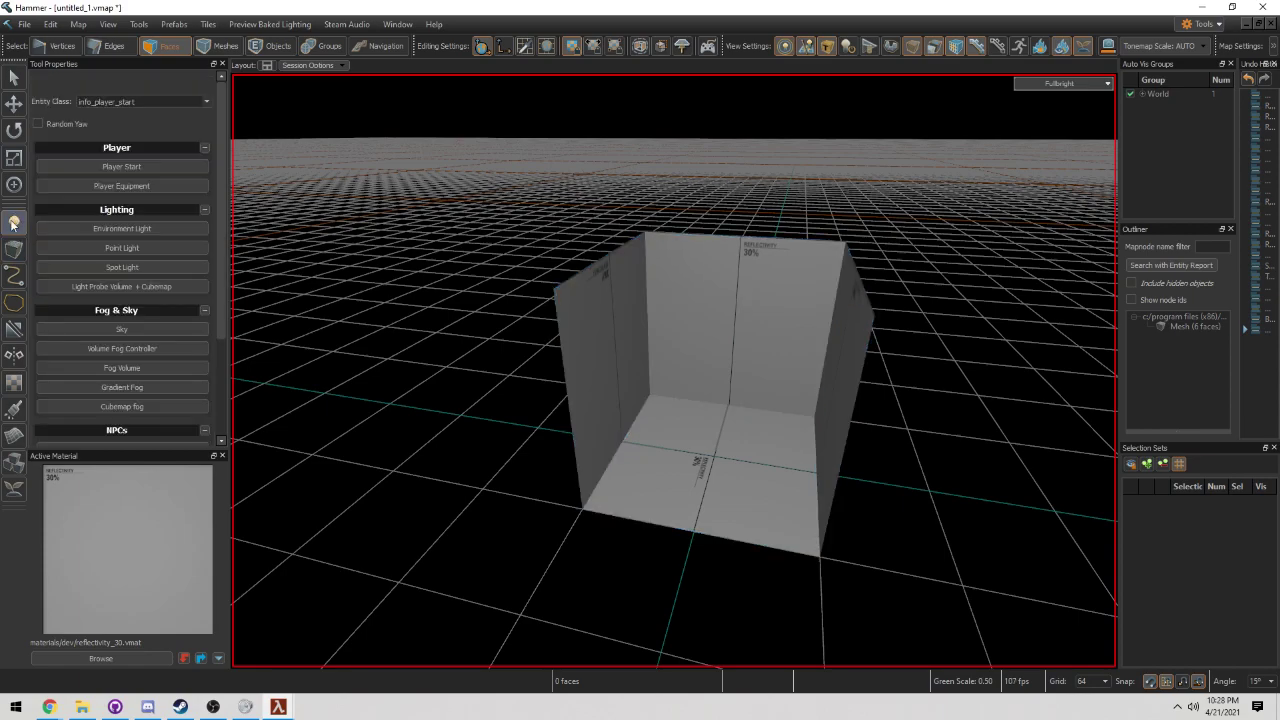
click(138, 167)
click(709, 449)
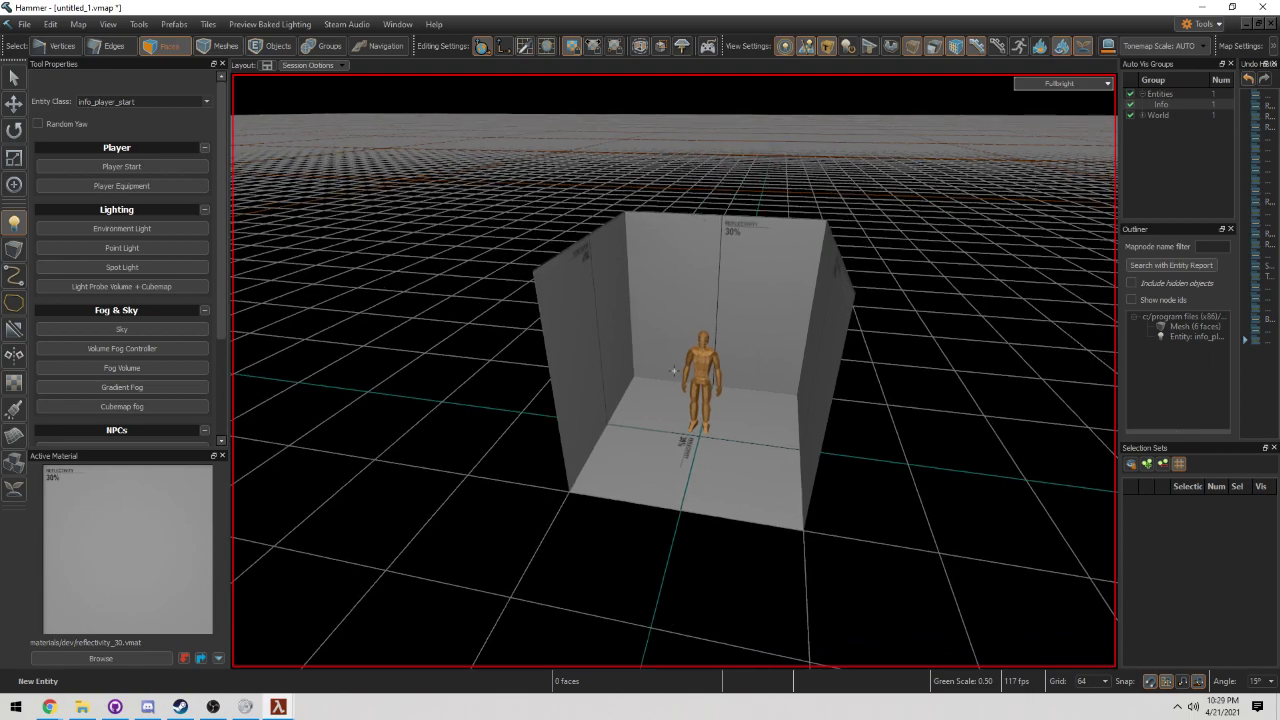
- Examine the player start inside the room from several angles in object selection mode
key(w)
right_drag(674, 371, 674, 371)
key(shift+s)
key(5)
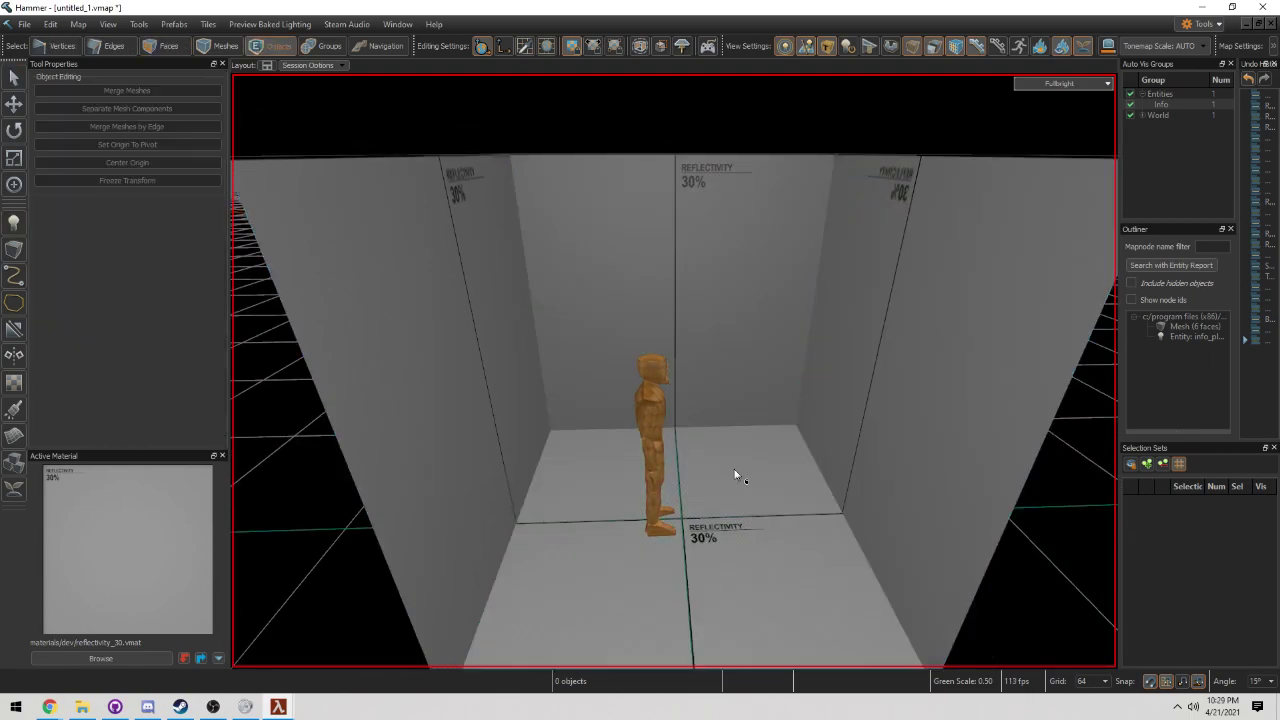
click(664, 388)
key(w)
right_drag(674, 371, 674, 371)
key(Escape)
key(w)
key(s)
key(w)
key(s)
key(a)
alt+drag(673, 371, 645, 391)
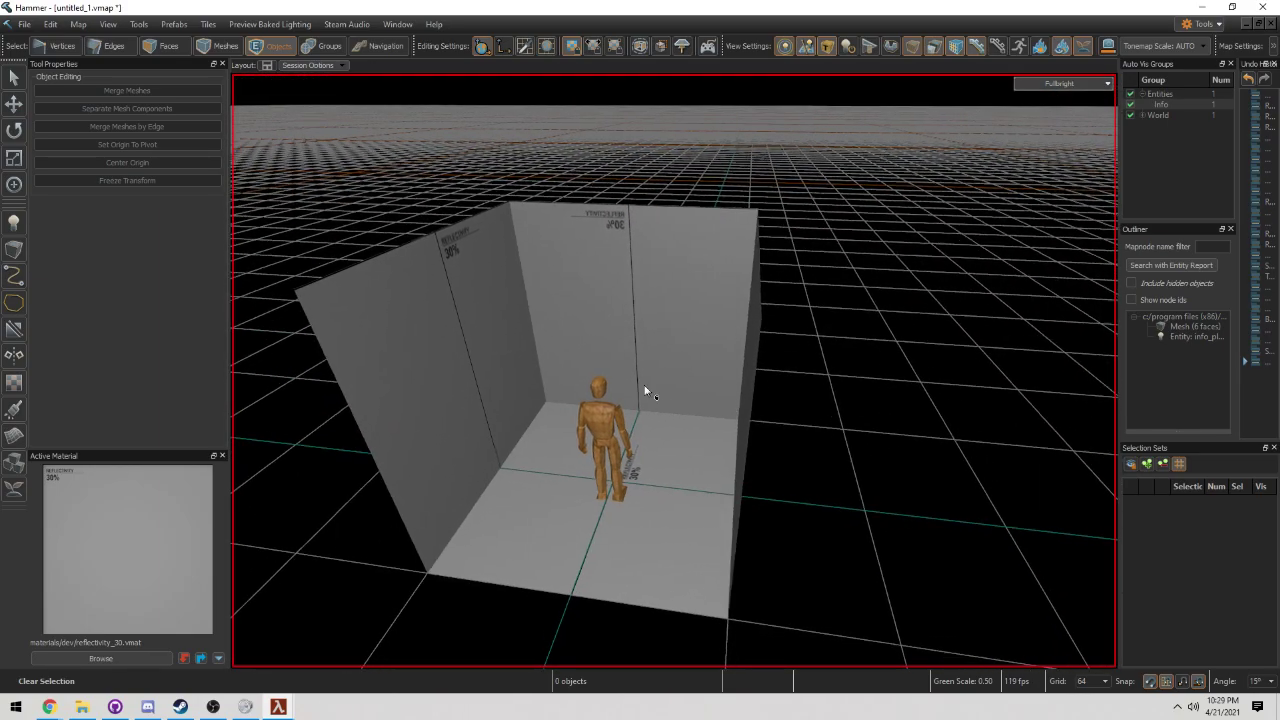
key(d)
right_drag(665, 391, 665, 391)
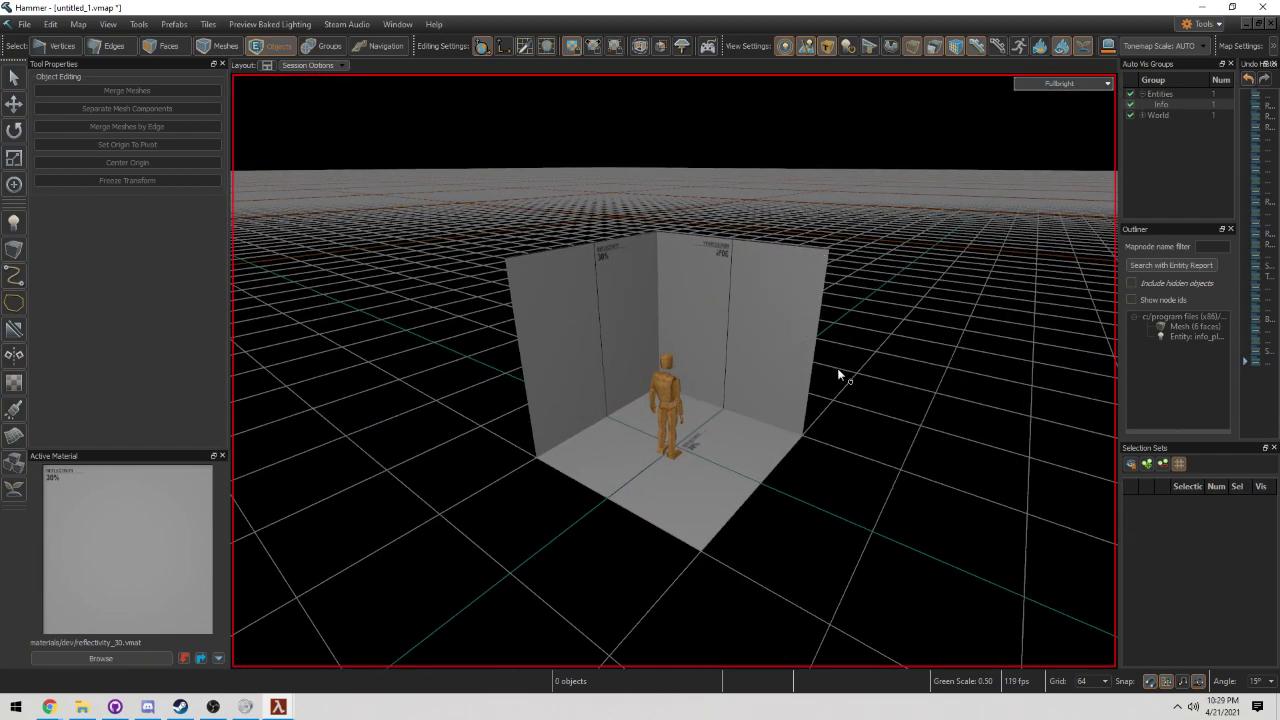
scroll(838, 373, up, 3)
click(848, 282)
right_drag(848, 282, 674, 371)
key(w)
key(s)
key(a)
- Start a cut on the face of the room's back wall and set the grid size to 16
click(166, 46)
click(758, 309)
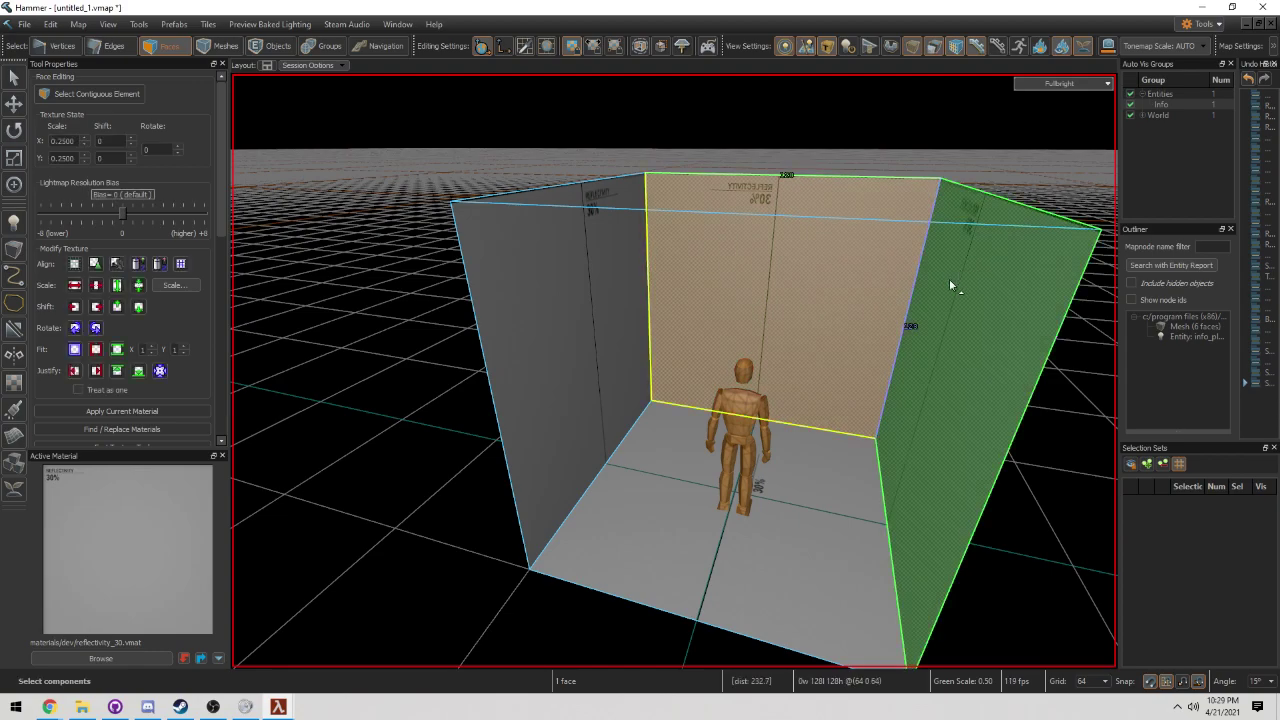
right_drag(723, 370, 723, 370)
key(w)
key(a)
key(c)
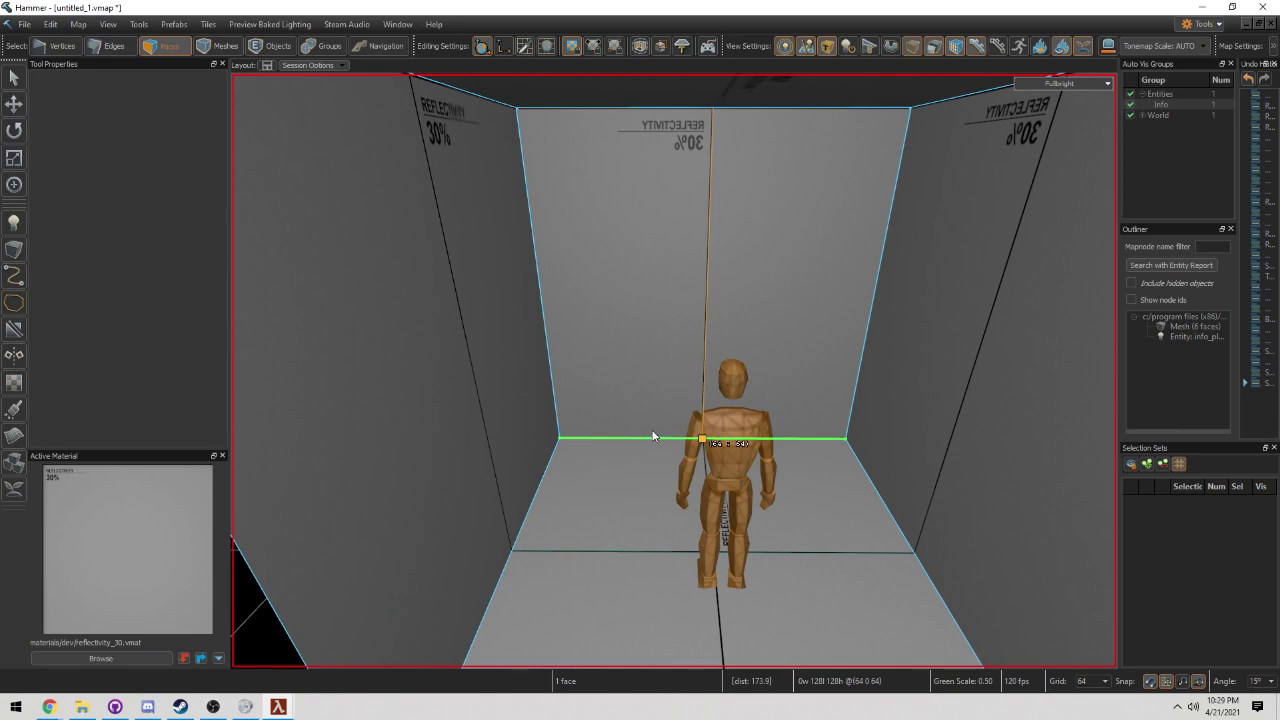
key([)
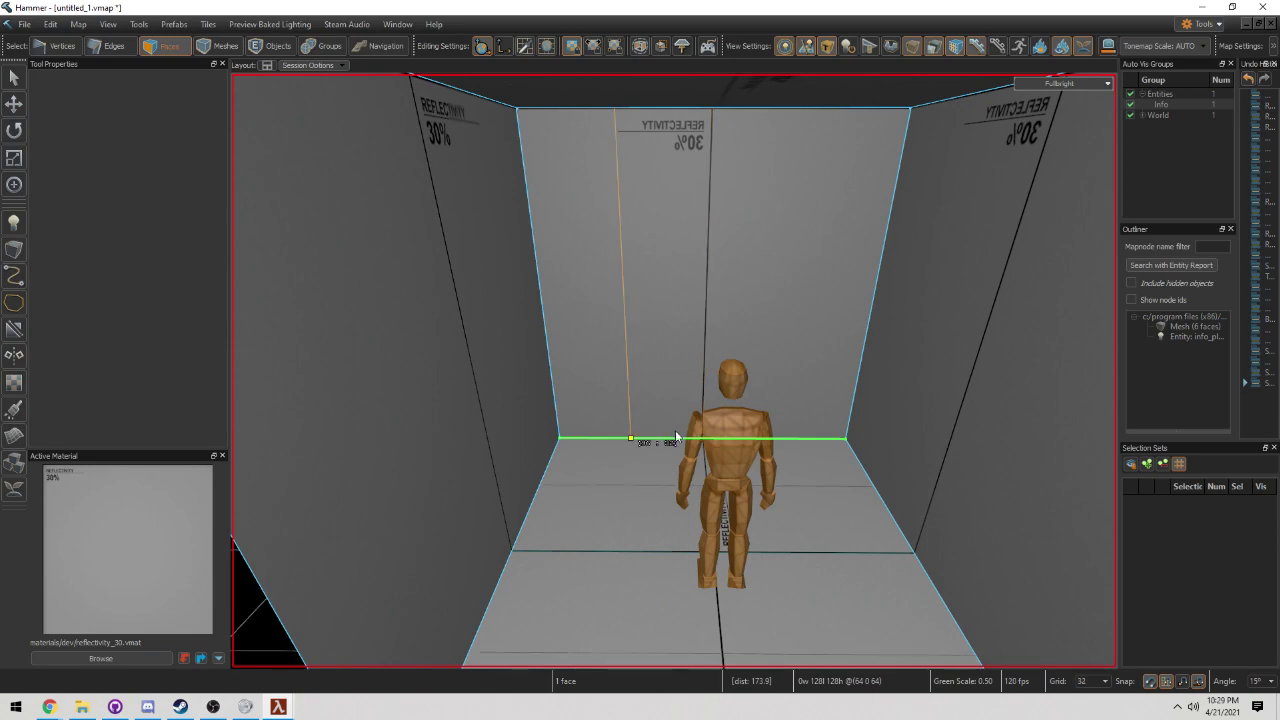
click(1105, 682)
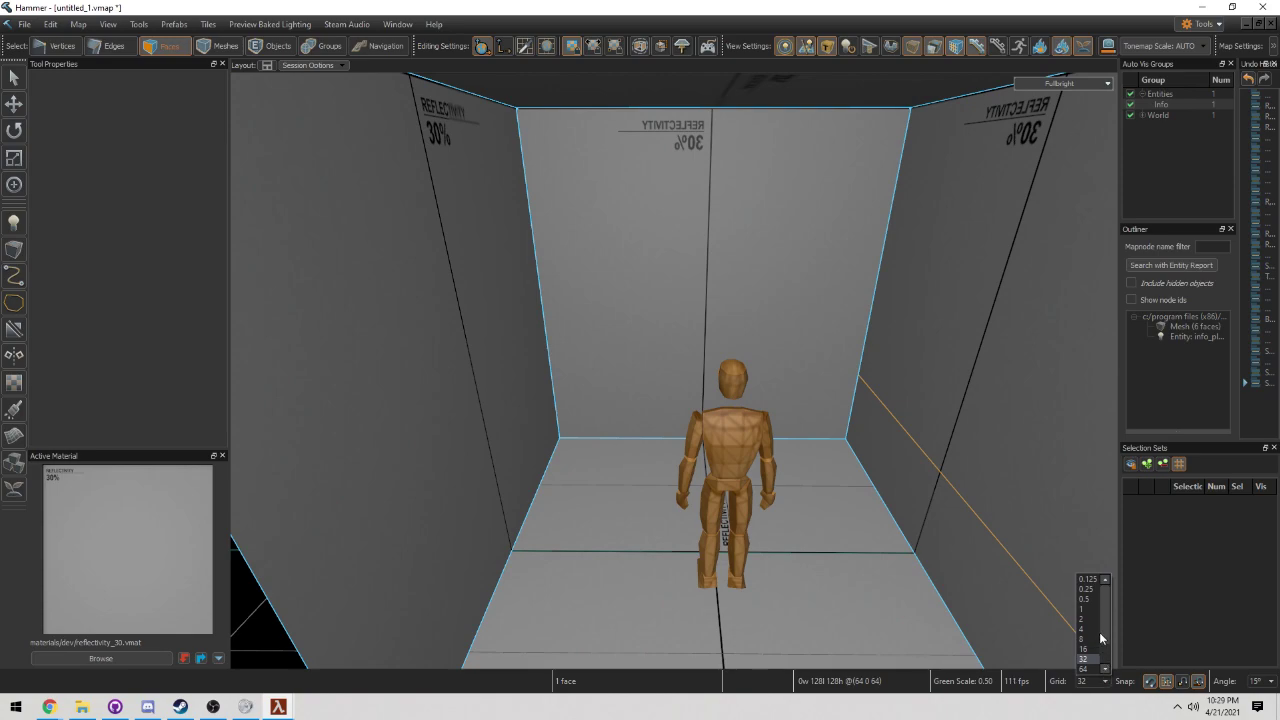
click(1087, 649)
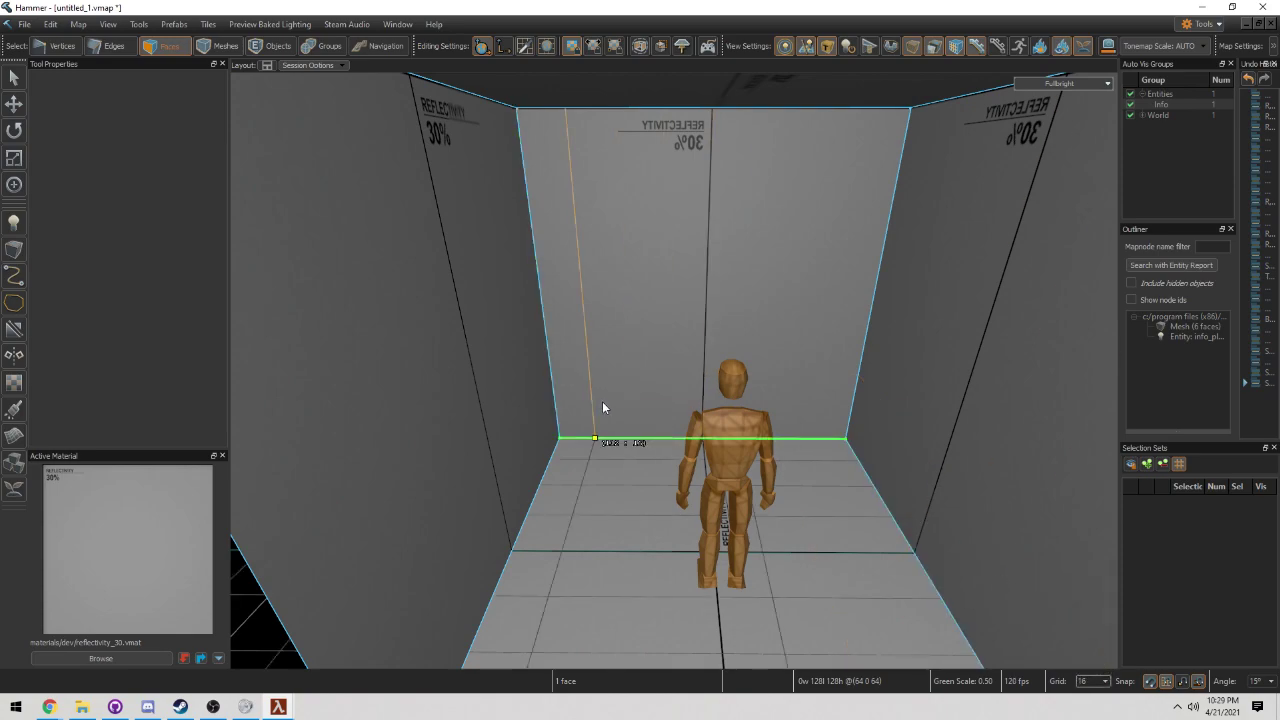
- Cut a doorway outline about half the wall's width into the back wall, with both sides starting at the floor edge
mouse_move(706, 420)
right_down()
mouse_move(706, 460)
mouse_move(706, 420)
right_up()
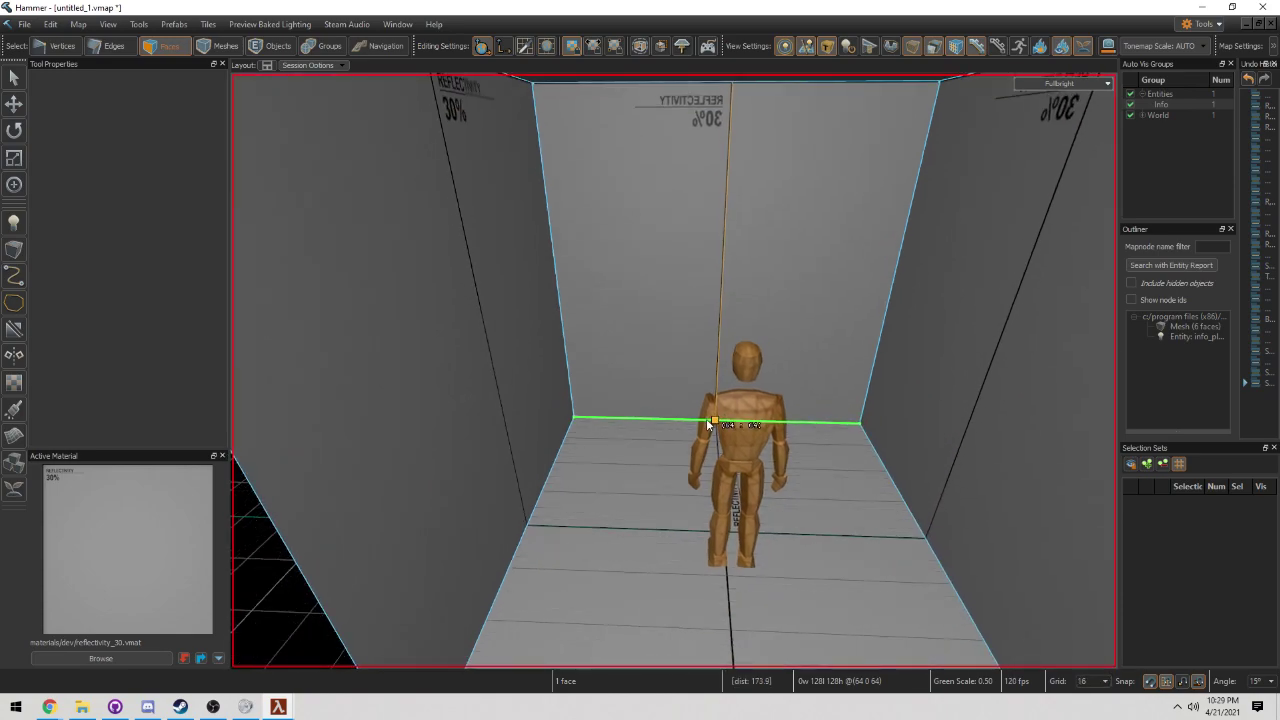
click(633, 398)
click(636, 190)
click(820, 190)
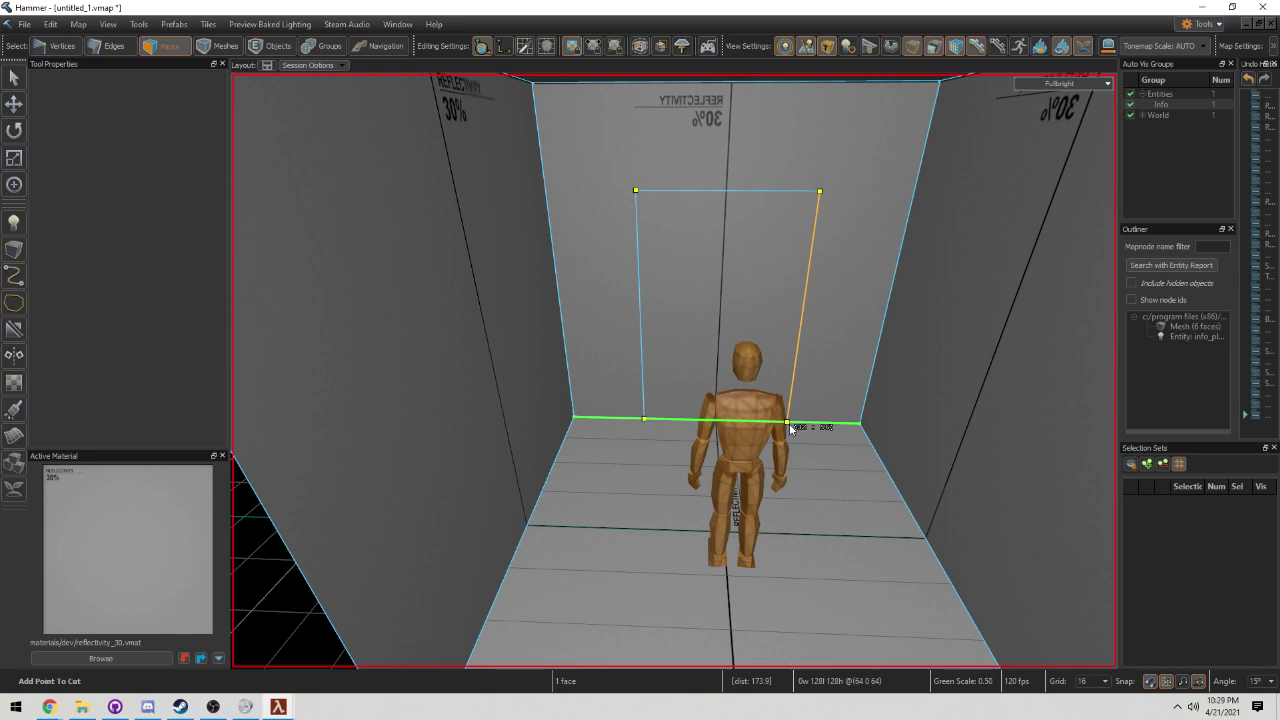
click(788, 424)
key(Return)
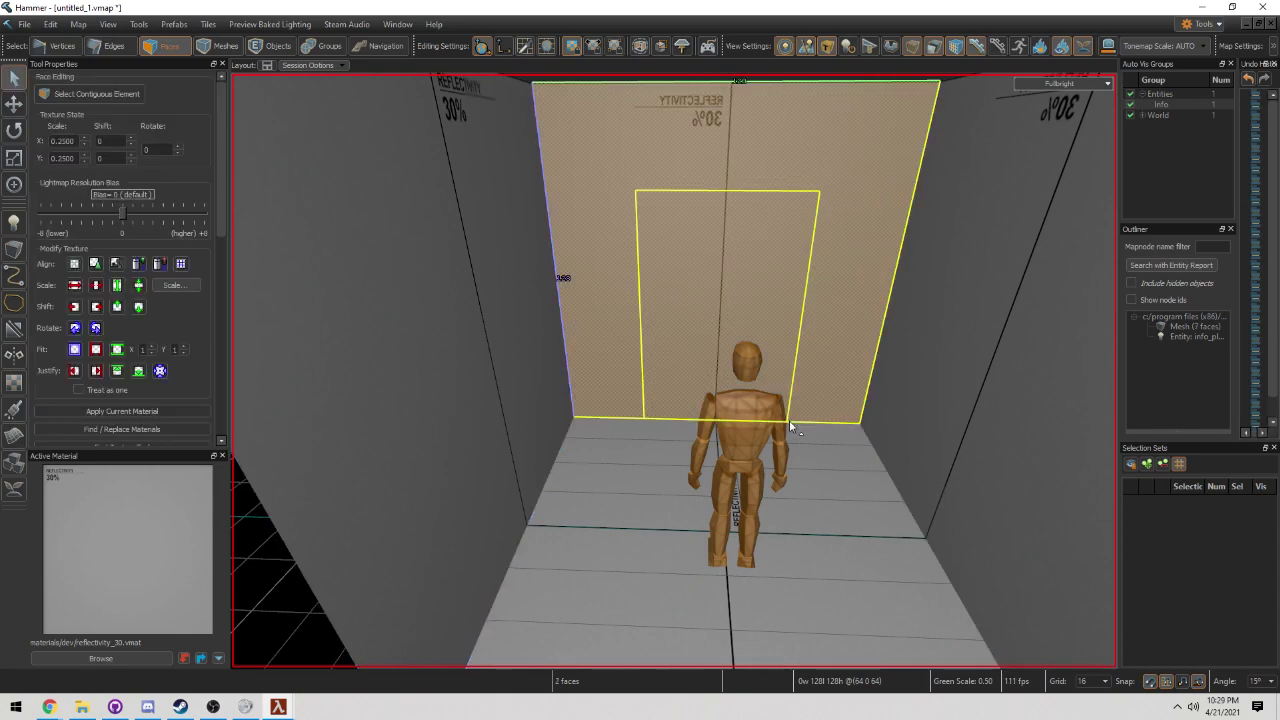
key(d)
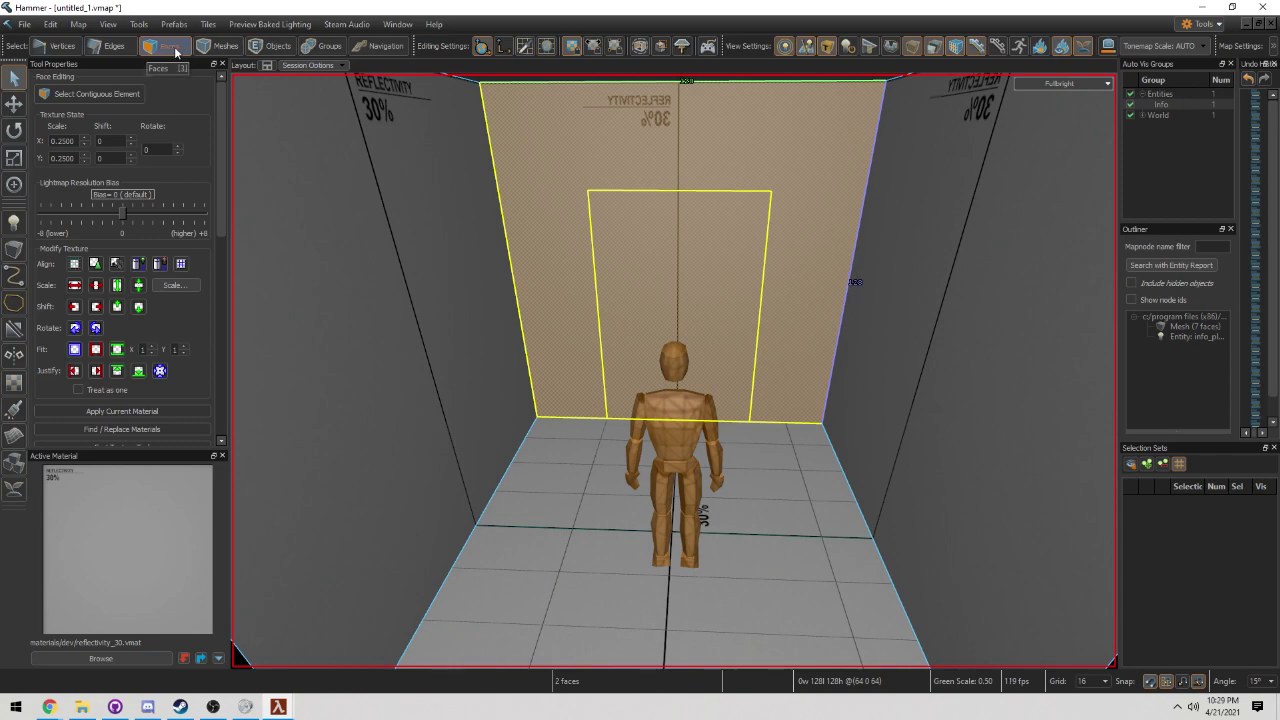
click(220, 46)
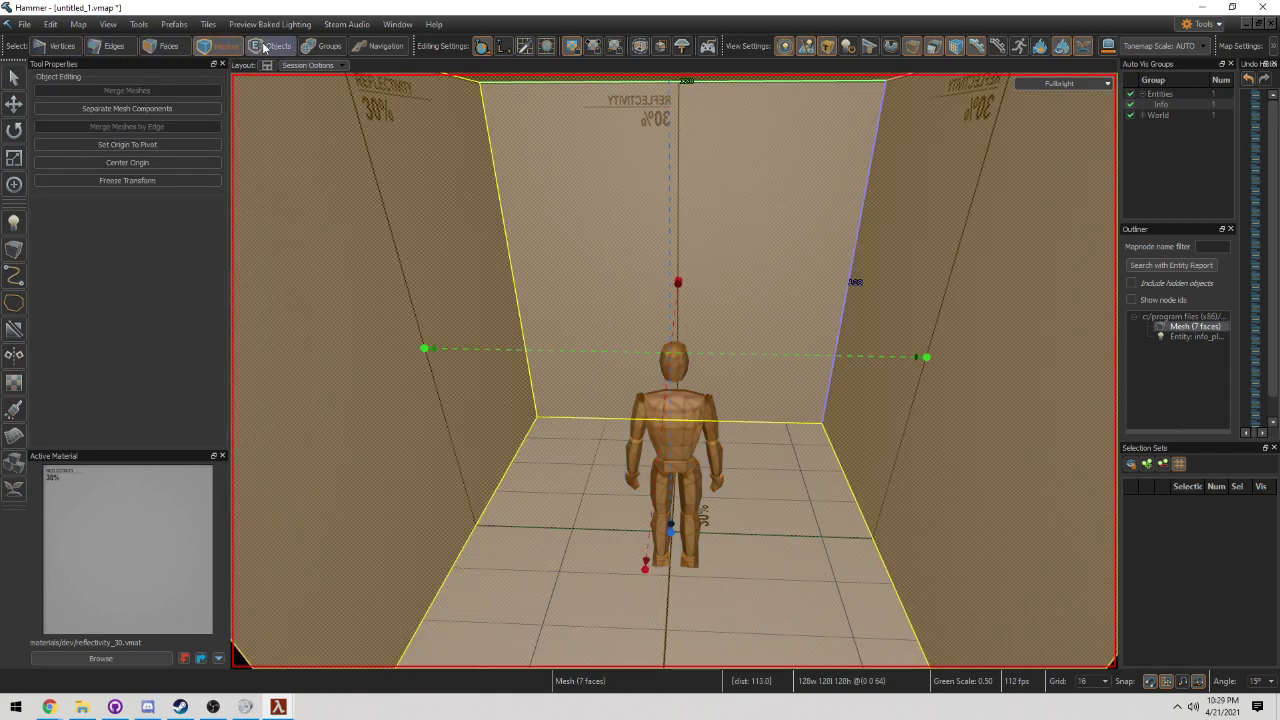
click(324, 46)
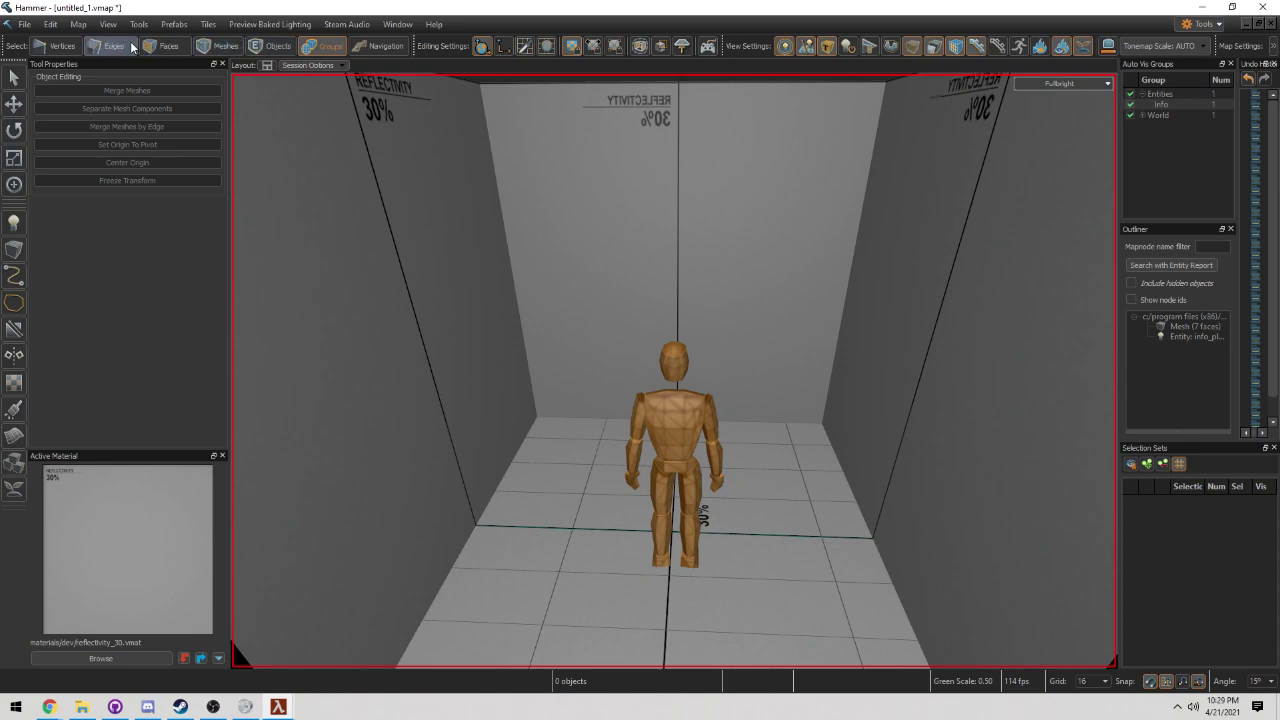
right_drag(674, 366, 674, 370)
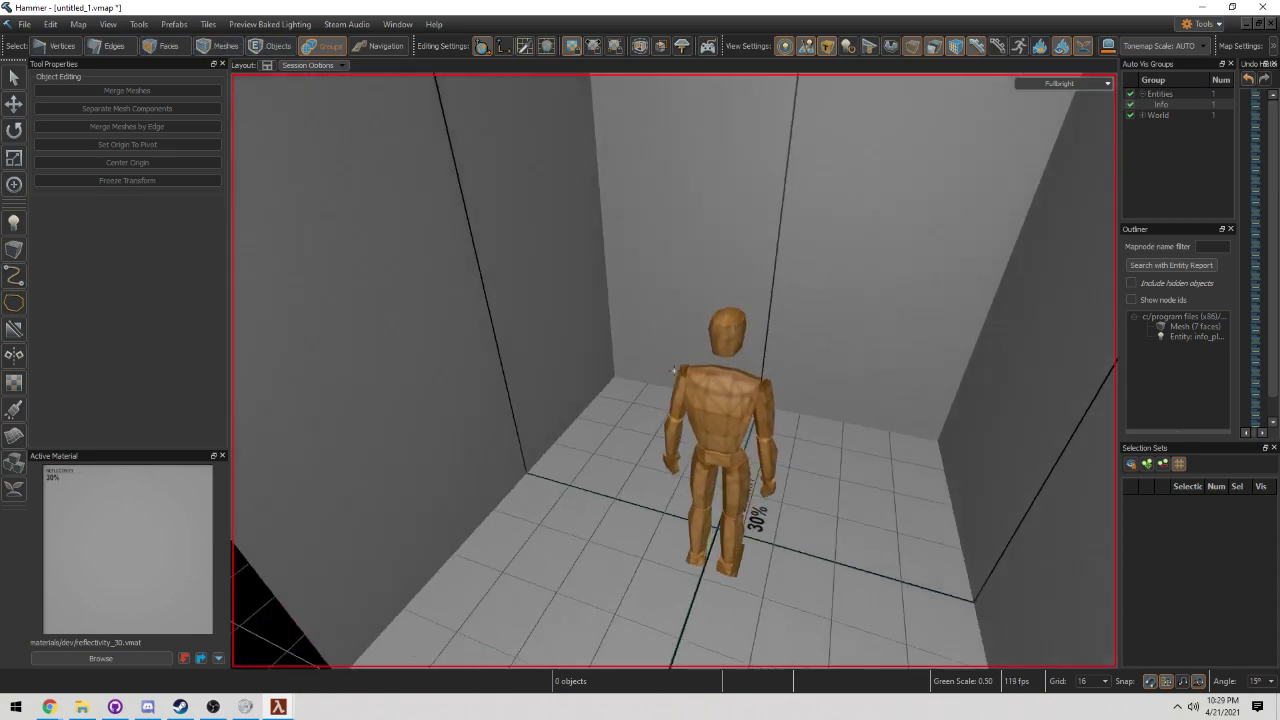
- Select the doorway face on the back wall in face selection mode and activate the Translate tool
key(z)
key(3)
click(691, 281)
key(z)
key(s)
key(z)
scroll(709, 383, up, 5)
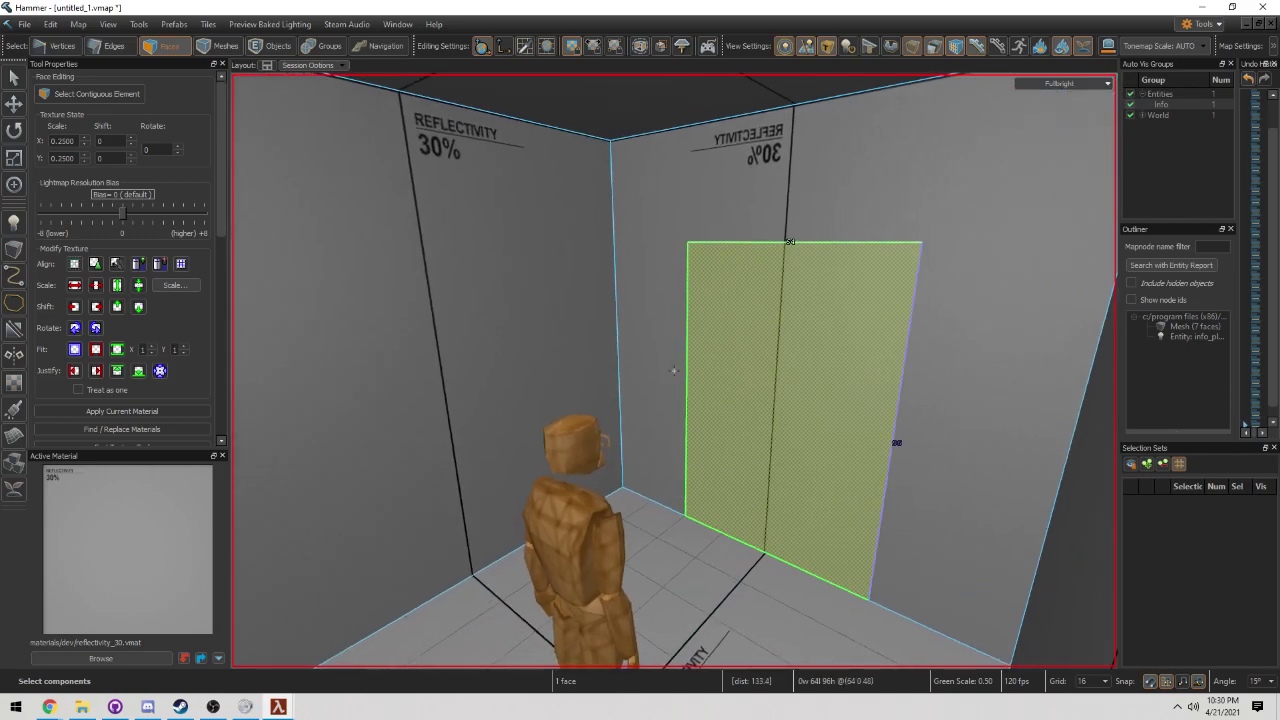
scroll(673, 371, down, 5)
key(t)
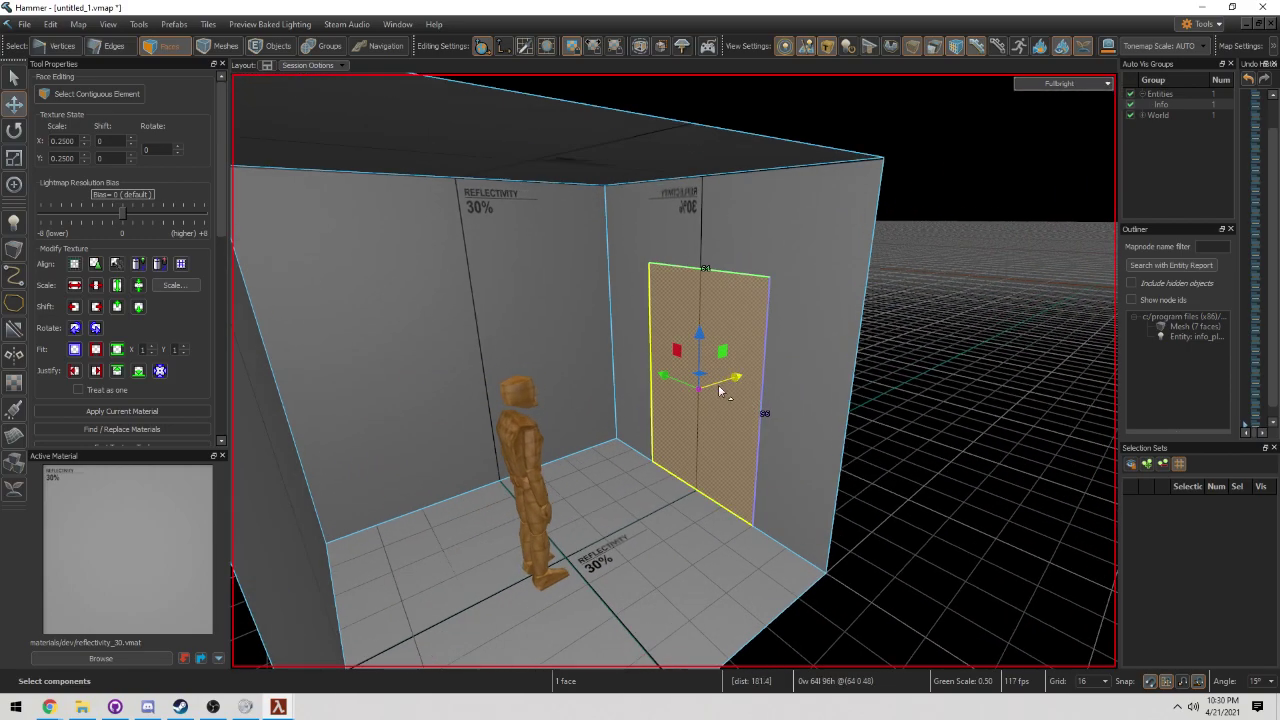
- Examine the wall face surrounding the doorway and the doorway's edges, alternating between face and edge selection modes
click(757, 254)
key(z)
key(a)
key(z)
click(734, 404)
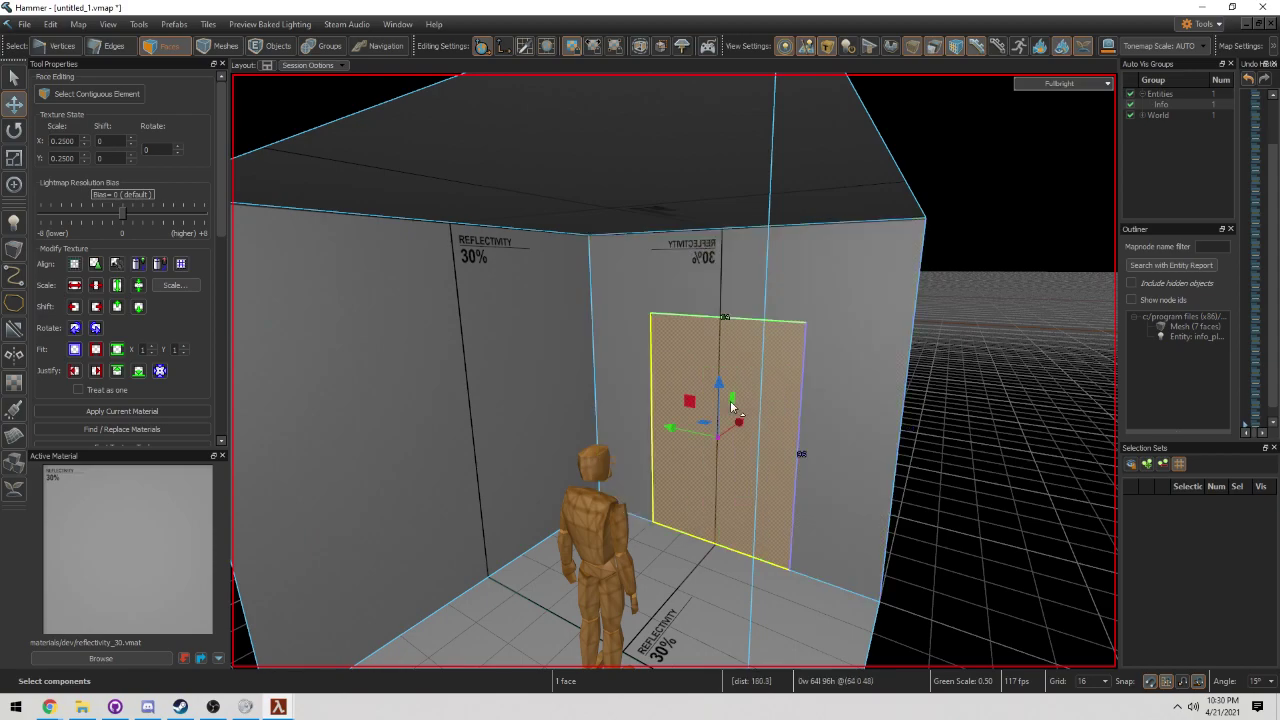
click(768, 306)
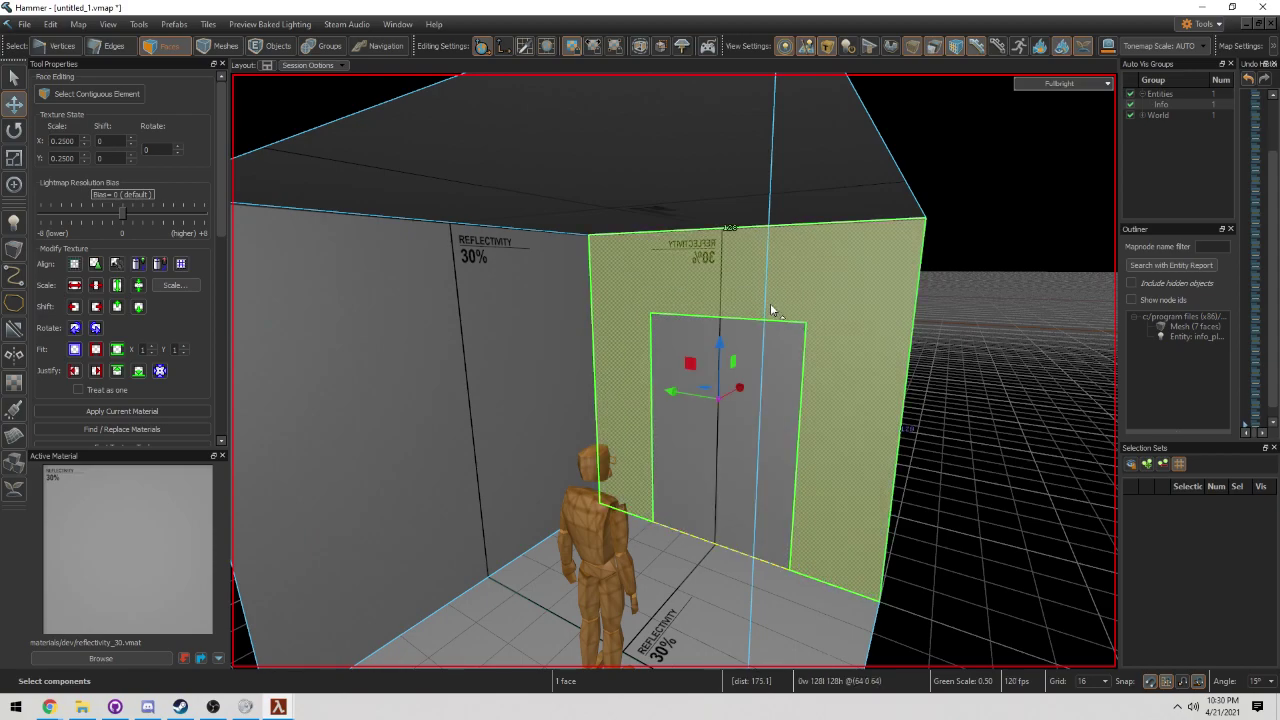
scroll(740, 322, up, 4)
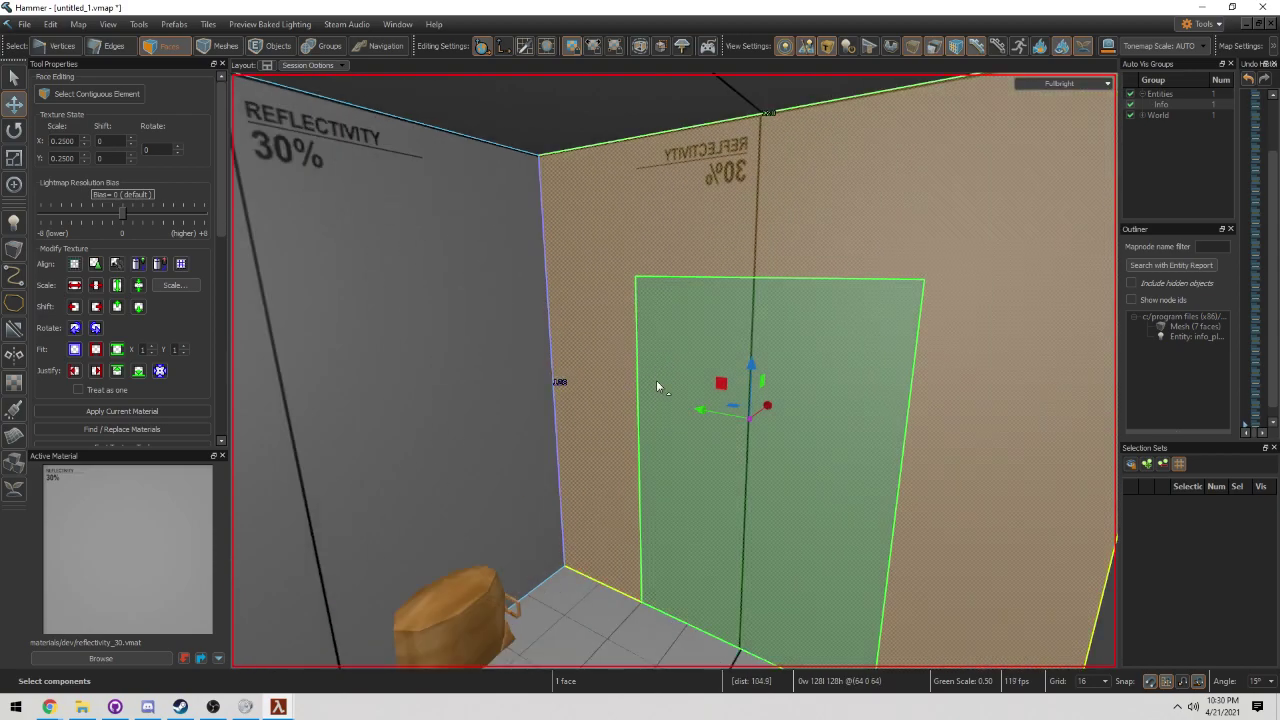
right_drag(601, 362, 674, 371)
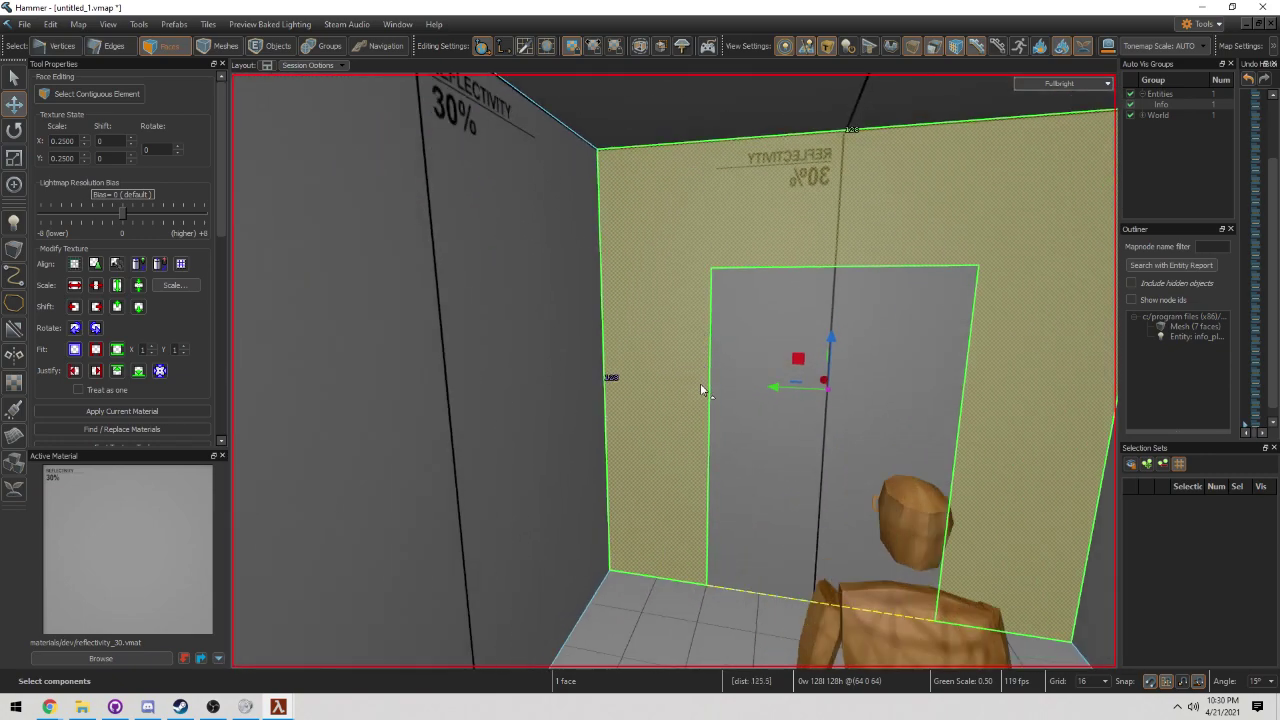
key(2)
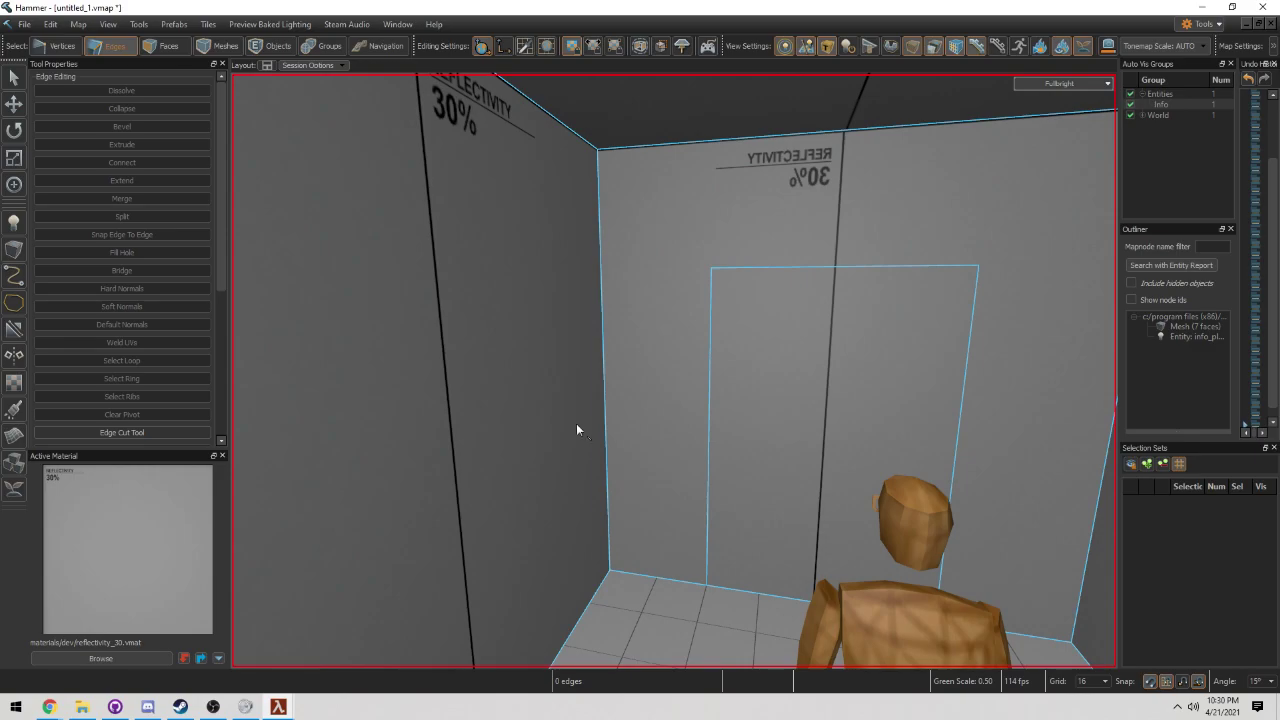
right_drag(869, 147, 901, 523)
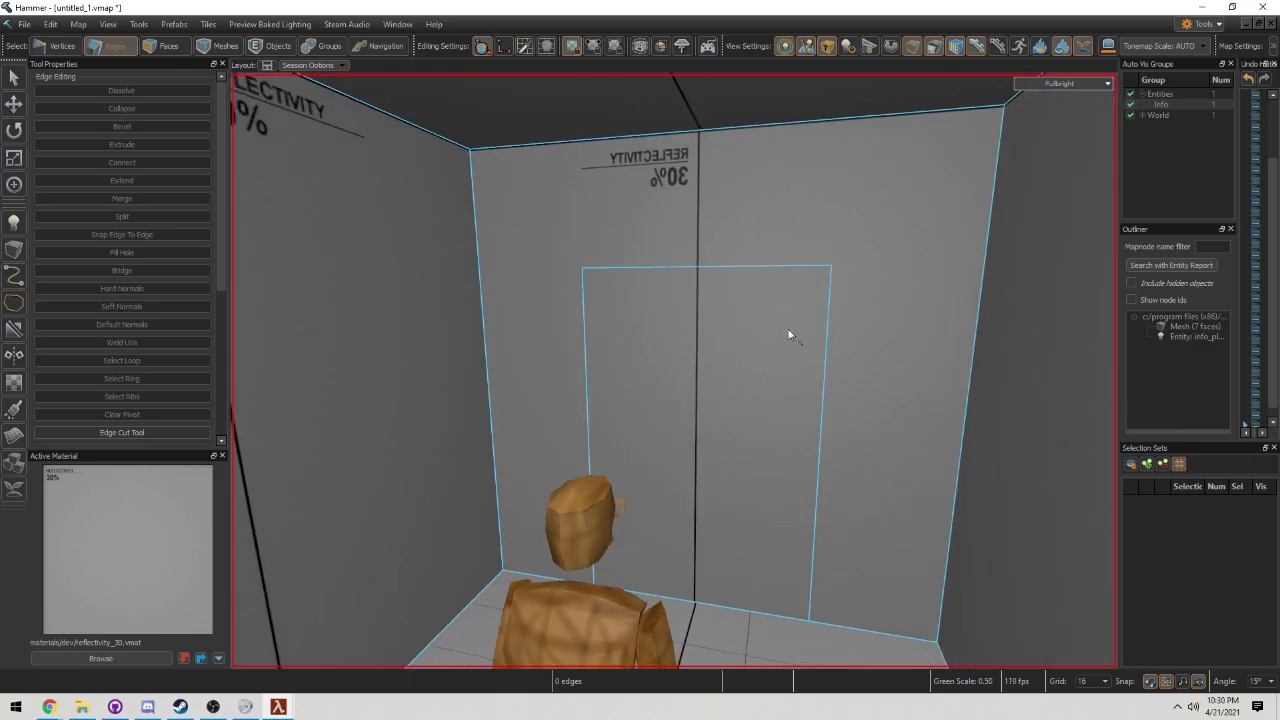
scroll(797, 293, down, 5)
key(3)
click(762, 260)
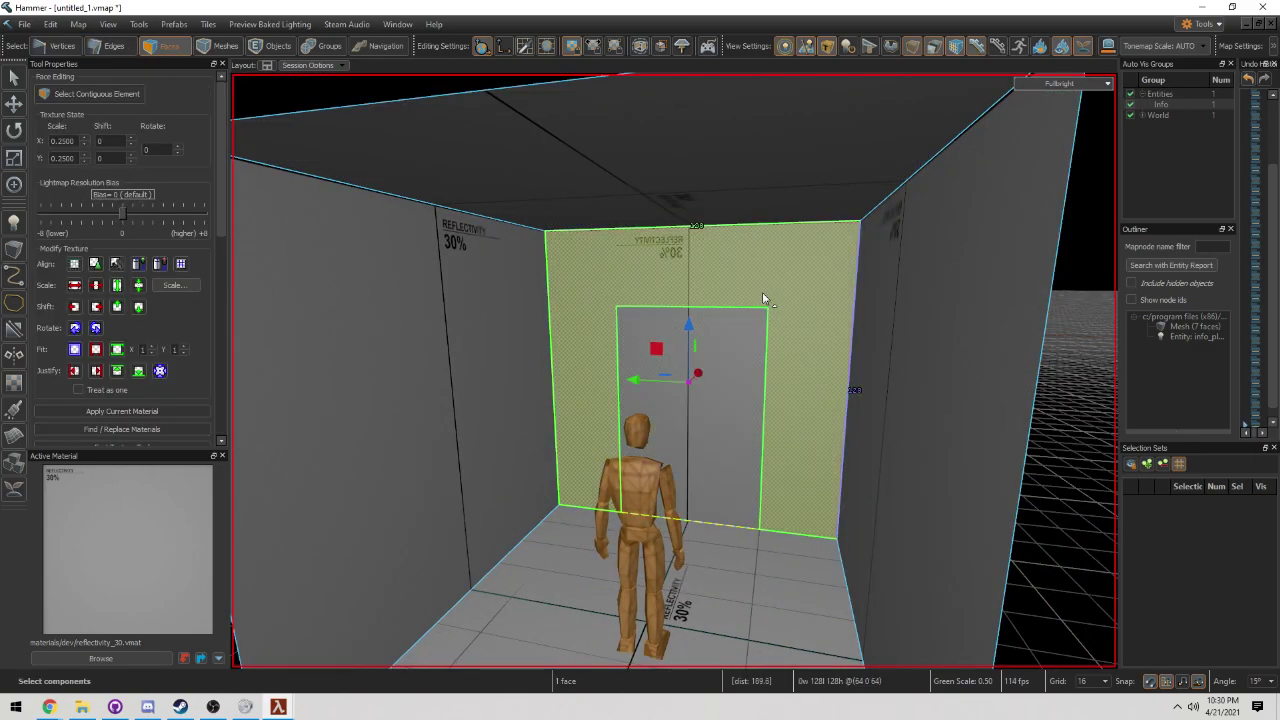
- Select the doorway face and extrude it 48 units outward from the room
right_drag(800, 320, 710, 208)
click(674, 370)
right_drag(747, 326, 769, 346)
key(d)
key(w)
key(a)
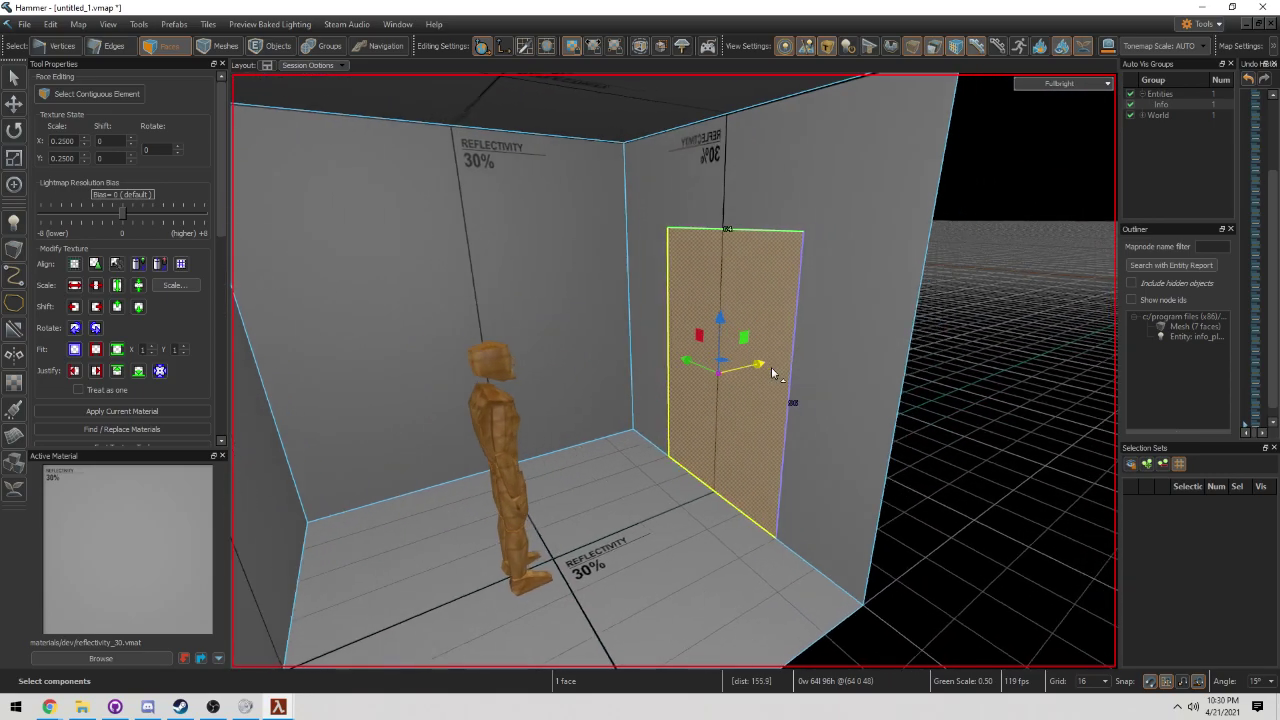
key(d)
shift+drag(688, 375, 760, 354)
right_drag(760, 354, 788, 300)
- Examine the extruded doorway recess and the single wall face surrounding it from several angles
right_drag(724, 220, 706, 295)
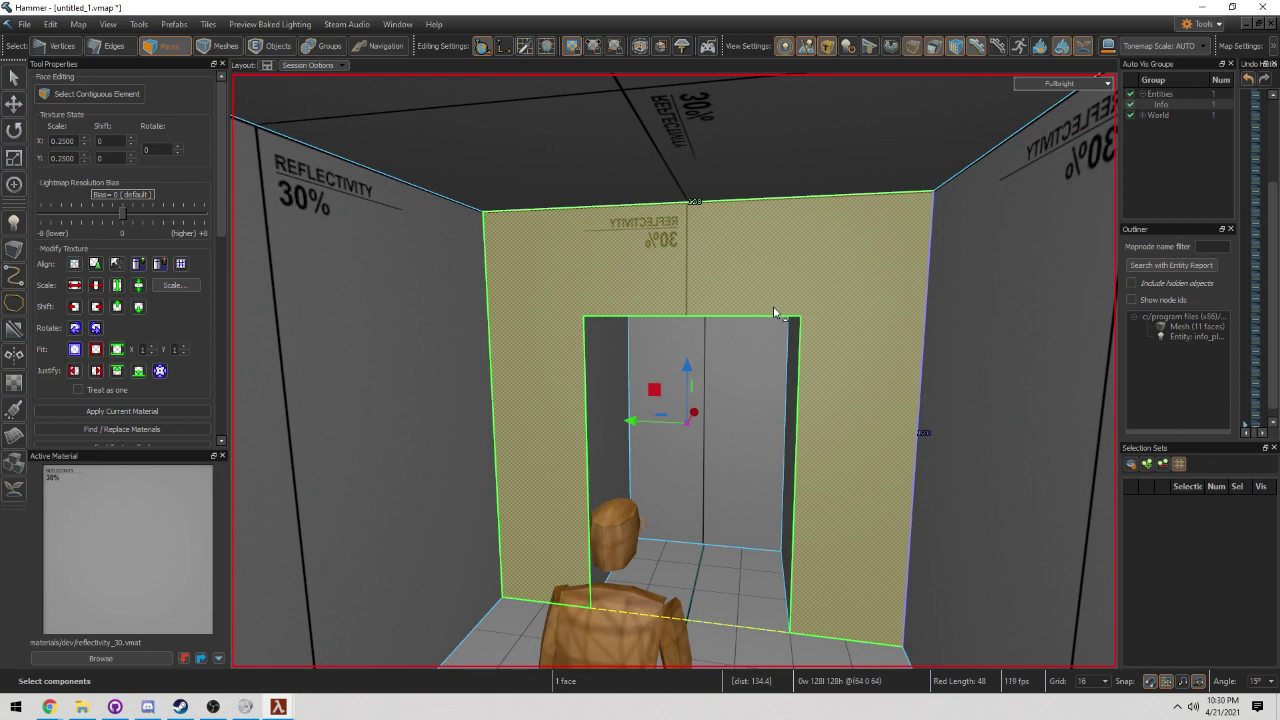
scroll(770, 310, up, 2)
key(z)
key(s)
key(w)
scroll(673, 371, down, 5)
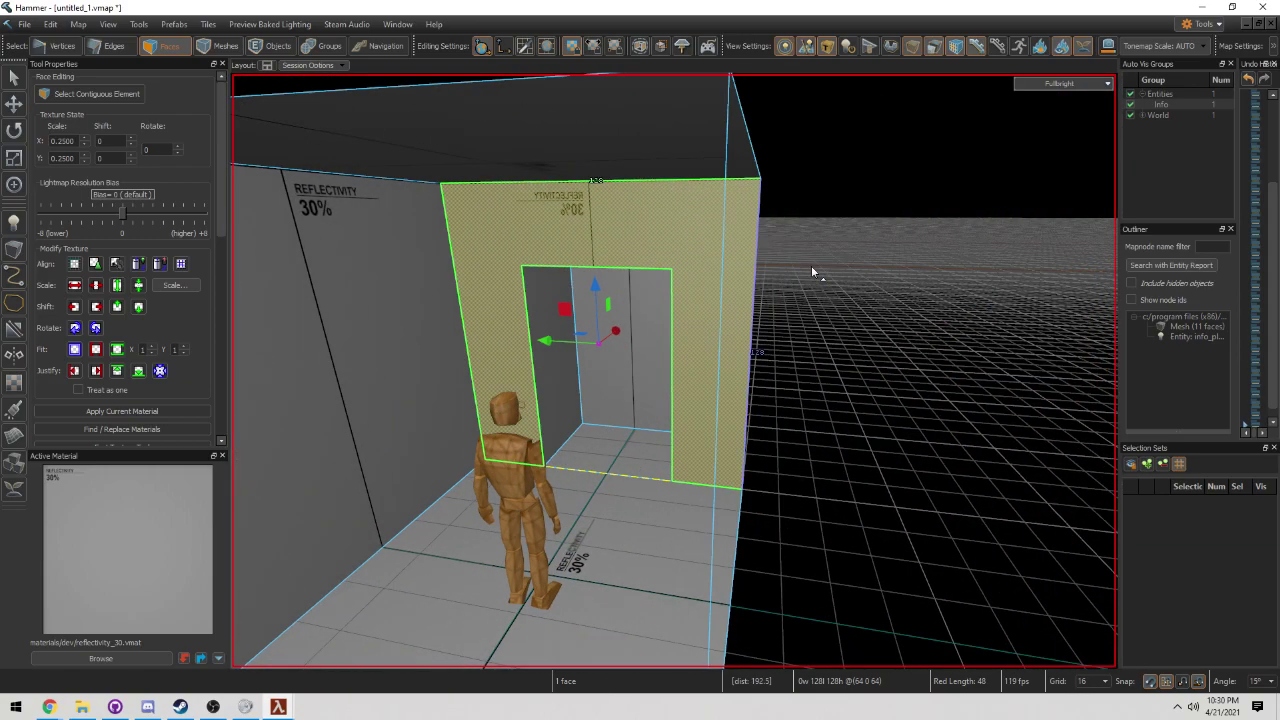
scroll(794, 272, up, 3)
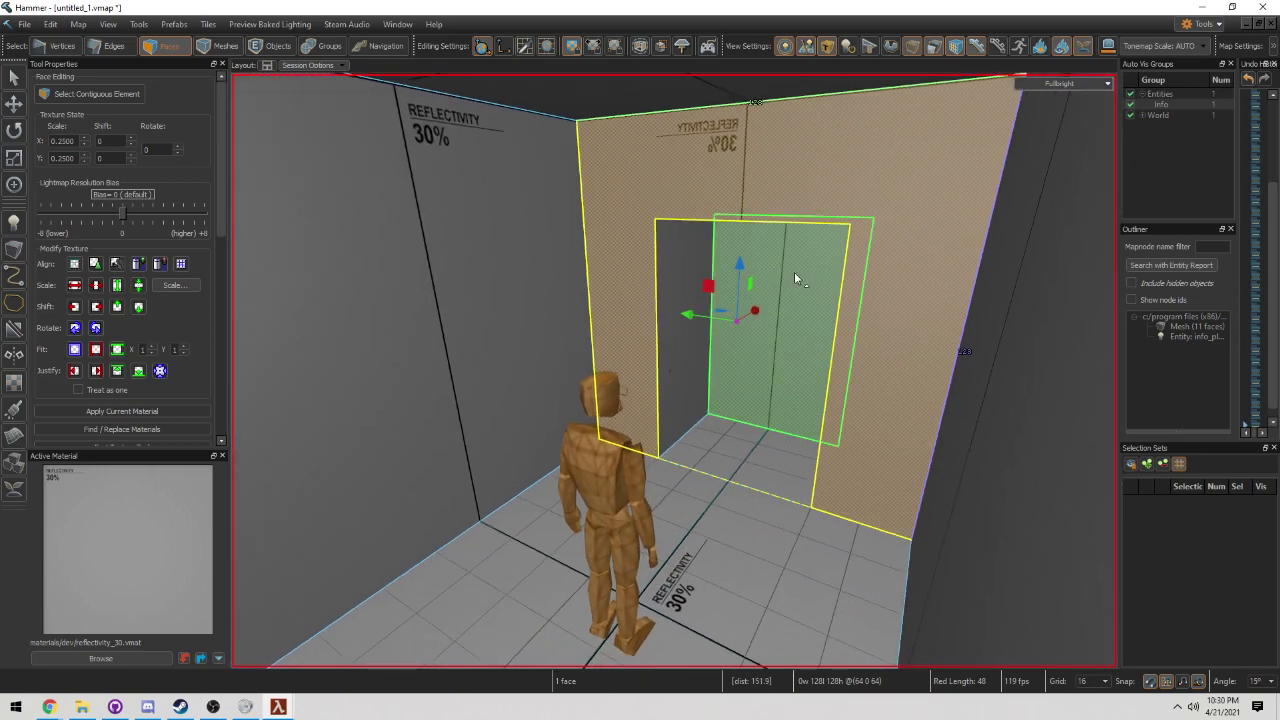
key(d)
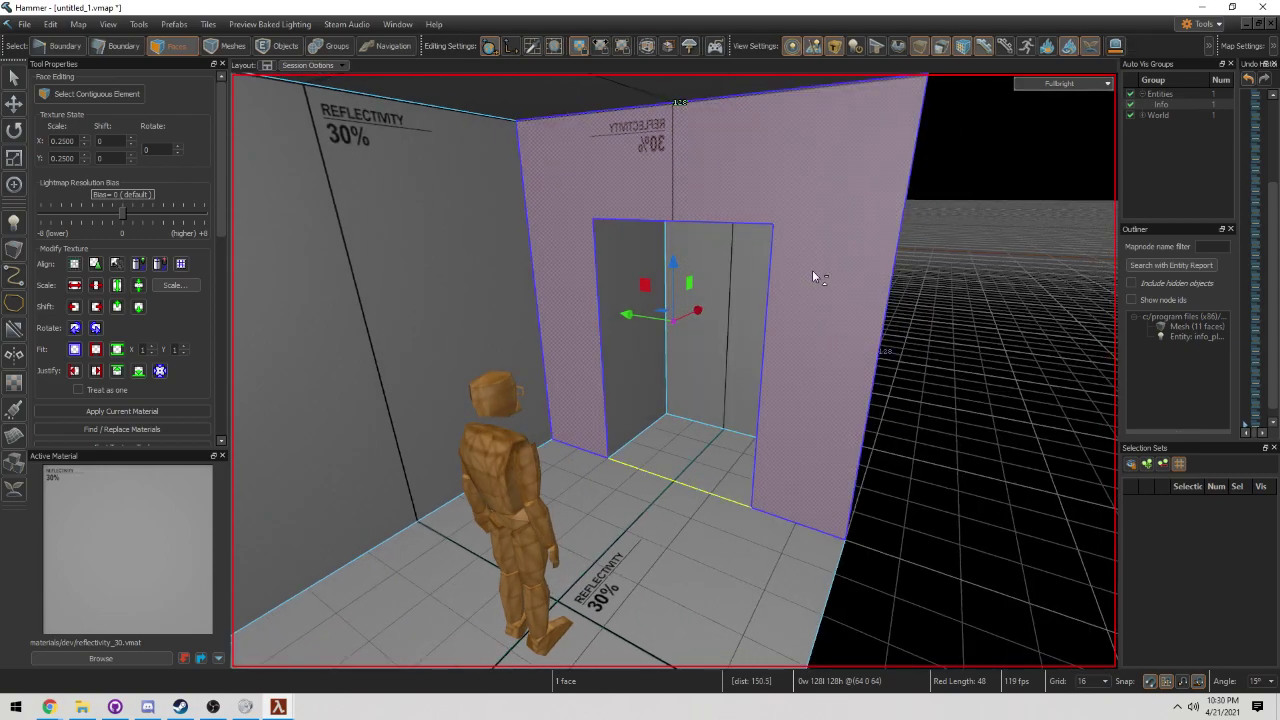
- Undo the doorway extrusion and the doorway cut back to a single undivided back wall face
key(ctrl+z)
key(ctrl+z)
key(ctrl+z)
key(ctrl+z)
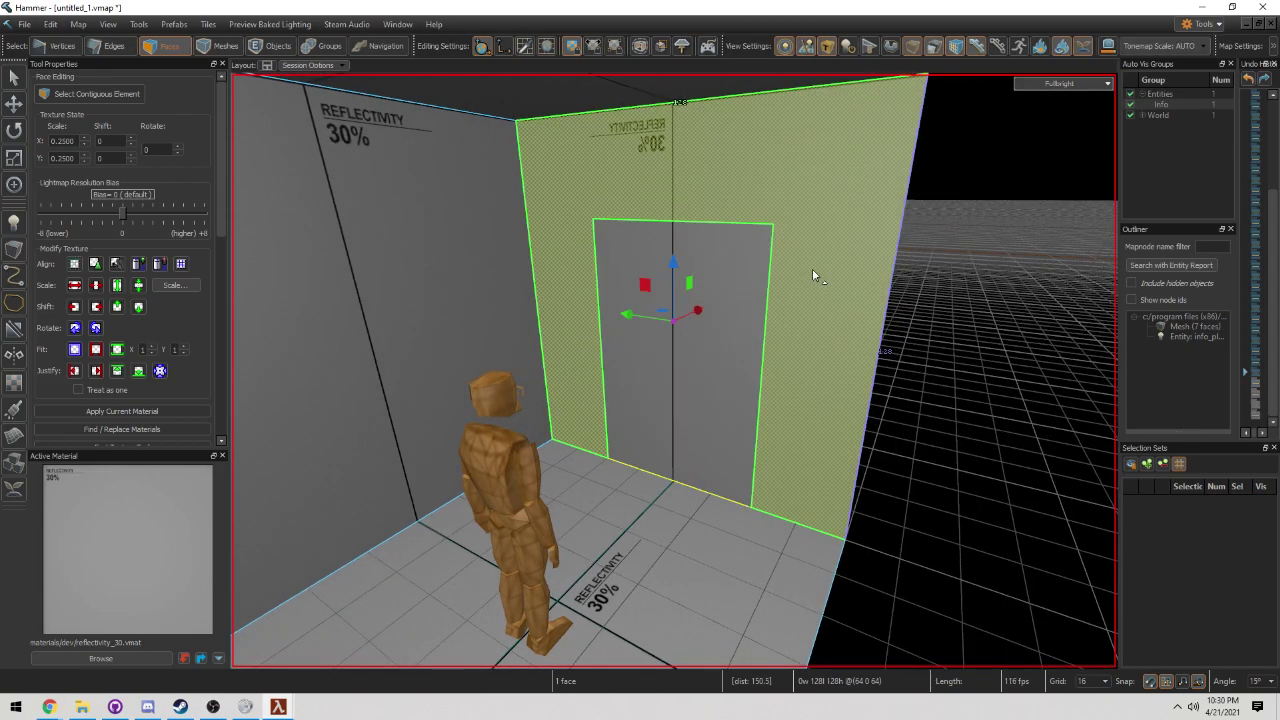
click(812, 268)
key(ctrl+z)
key(ctrl+z)
key(ctrl+z)
key(ctrl+z)
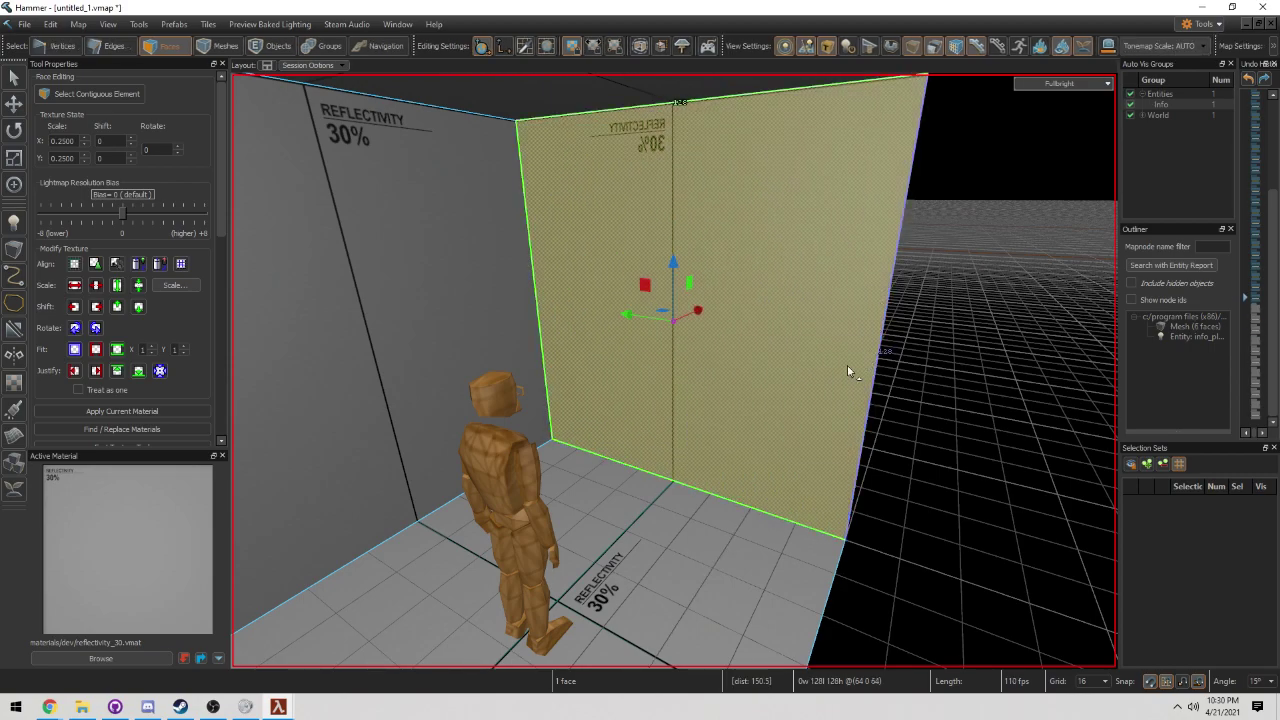
- Select the back wall face and slice it into four equal faces
right_drag(872, 325, 976, 426)
key(a)
key(d)
click(791, 377)
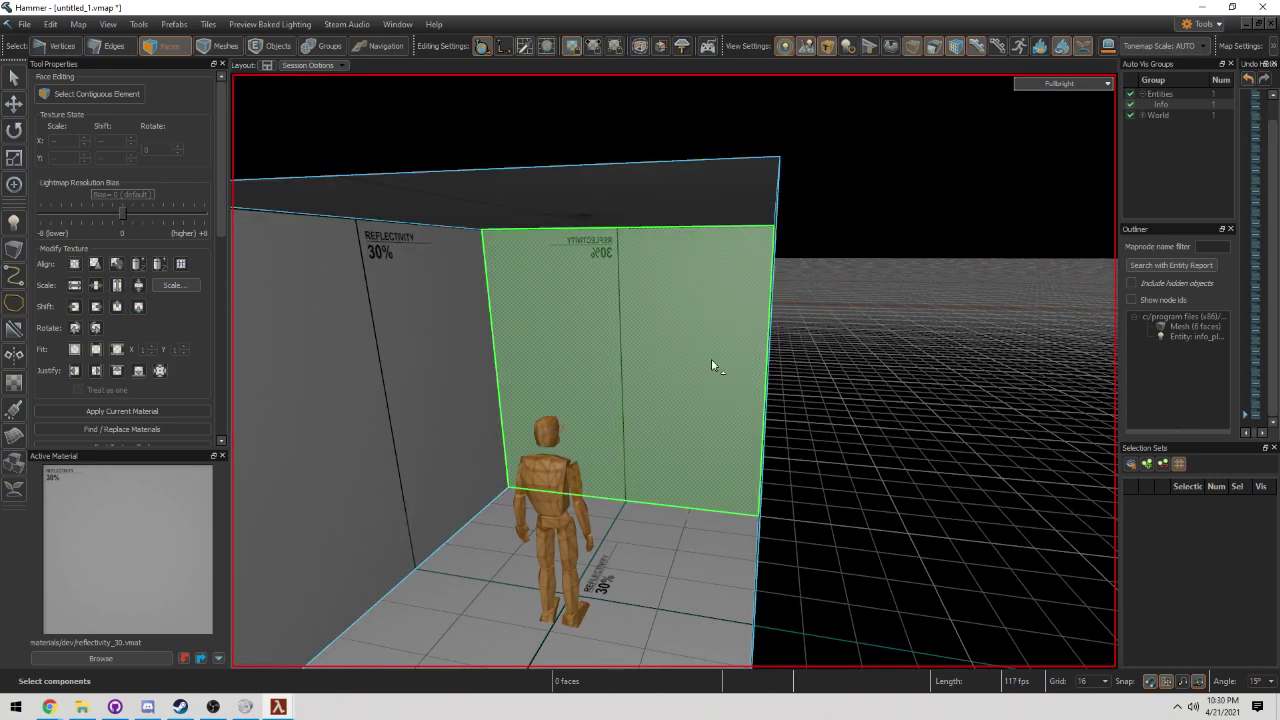
key(a)
key(w)
key(w)
click(770, 308)
key(w)
key(ctrl+d)
- Bevel the vertical middle edge loop of the back wall into two edges 32 units apart
key(2)
right_drag(765, 342, 674, 371)
scroll(673, 370, down, 3)
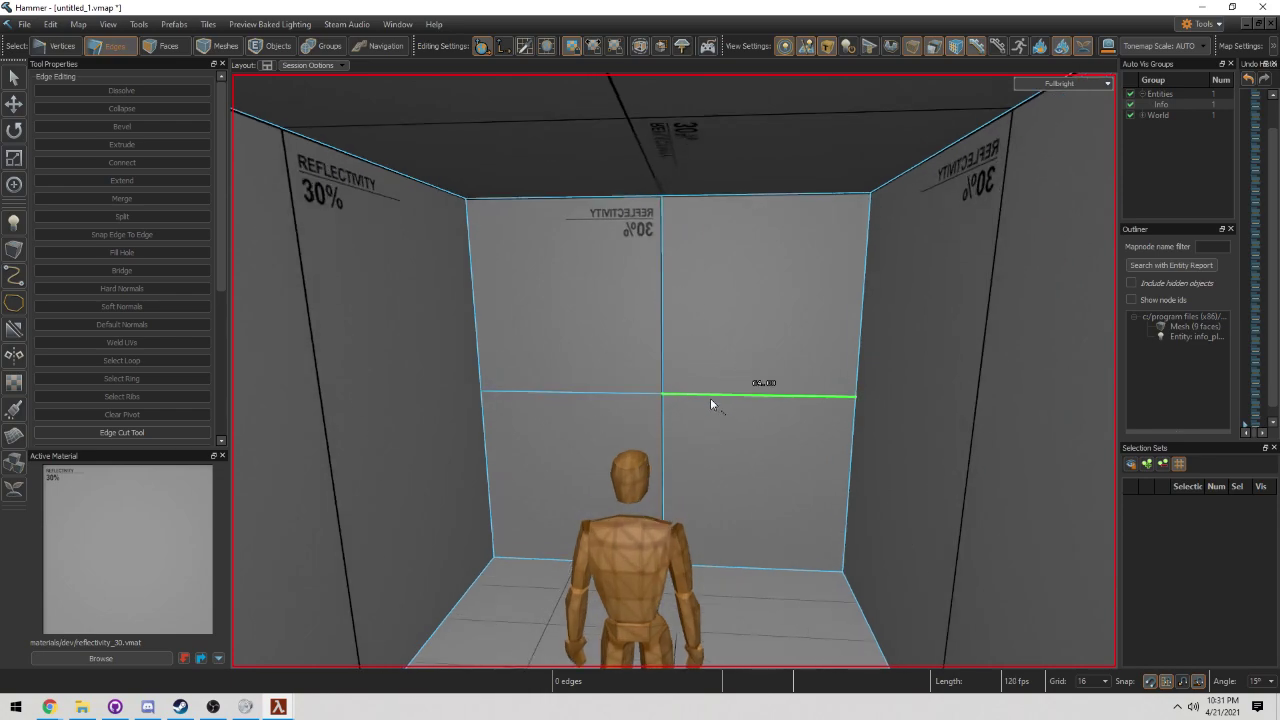
click(663, 370)
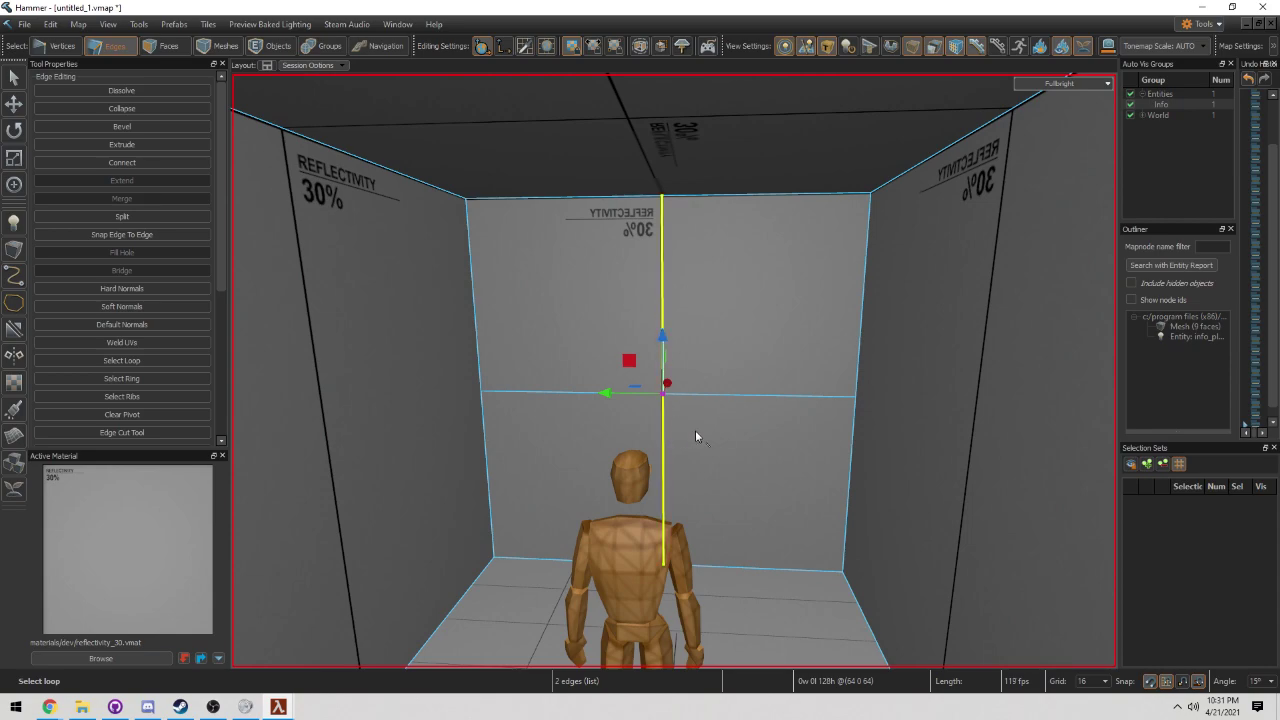
key(b)
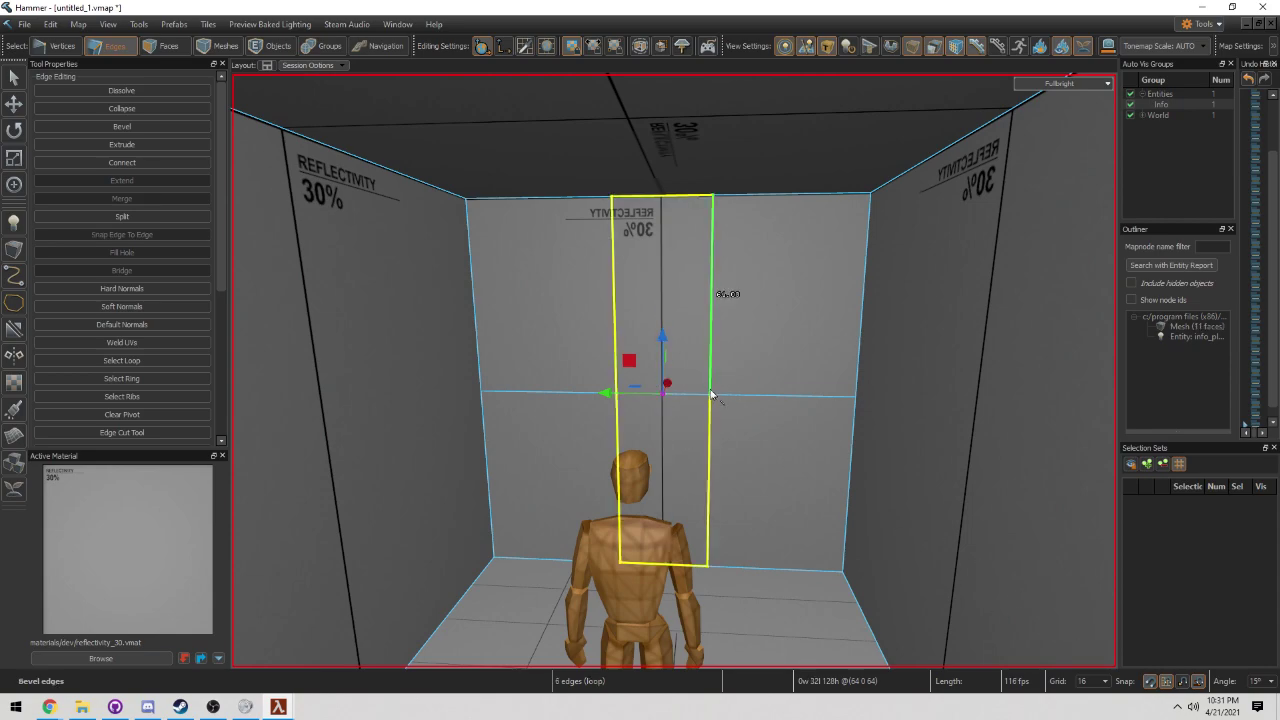
- Move the back wall's two vertical edge loops outward 16 units each and raise the horizontal edge loop 32 units
double_click(715, 354)
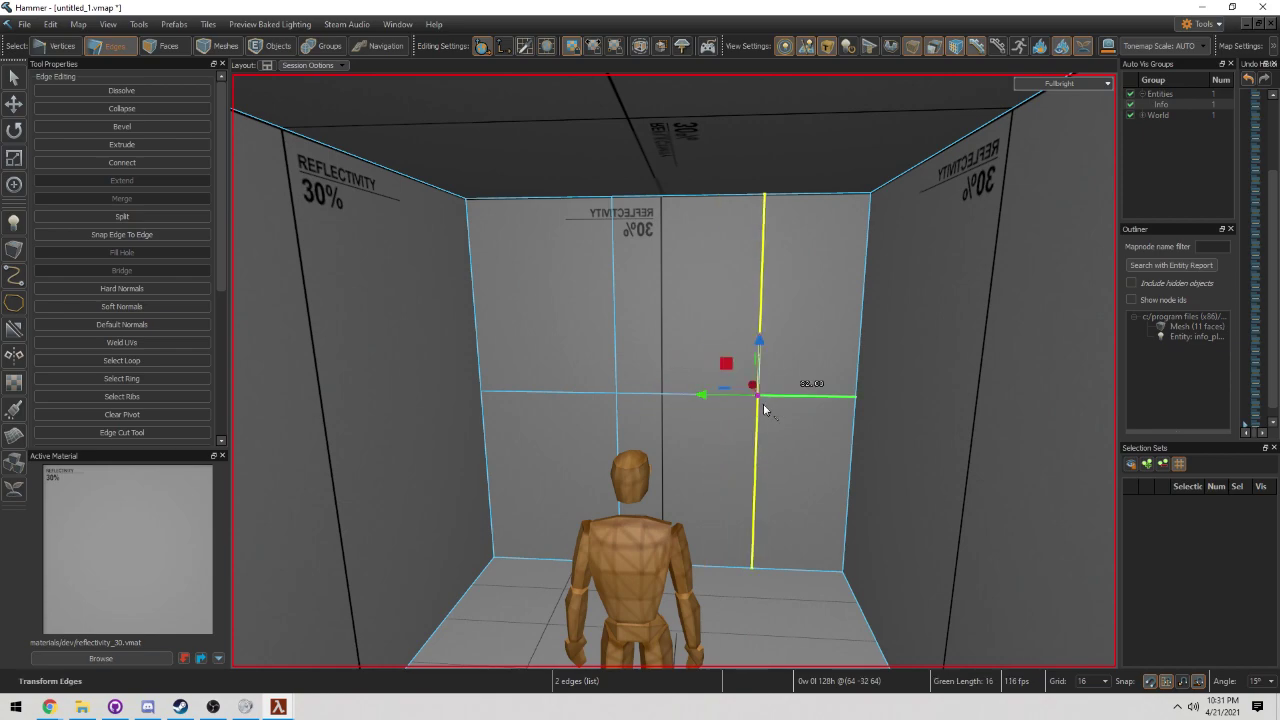
double_click(618, 330)
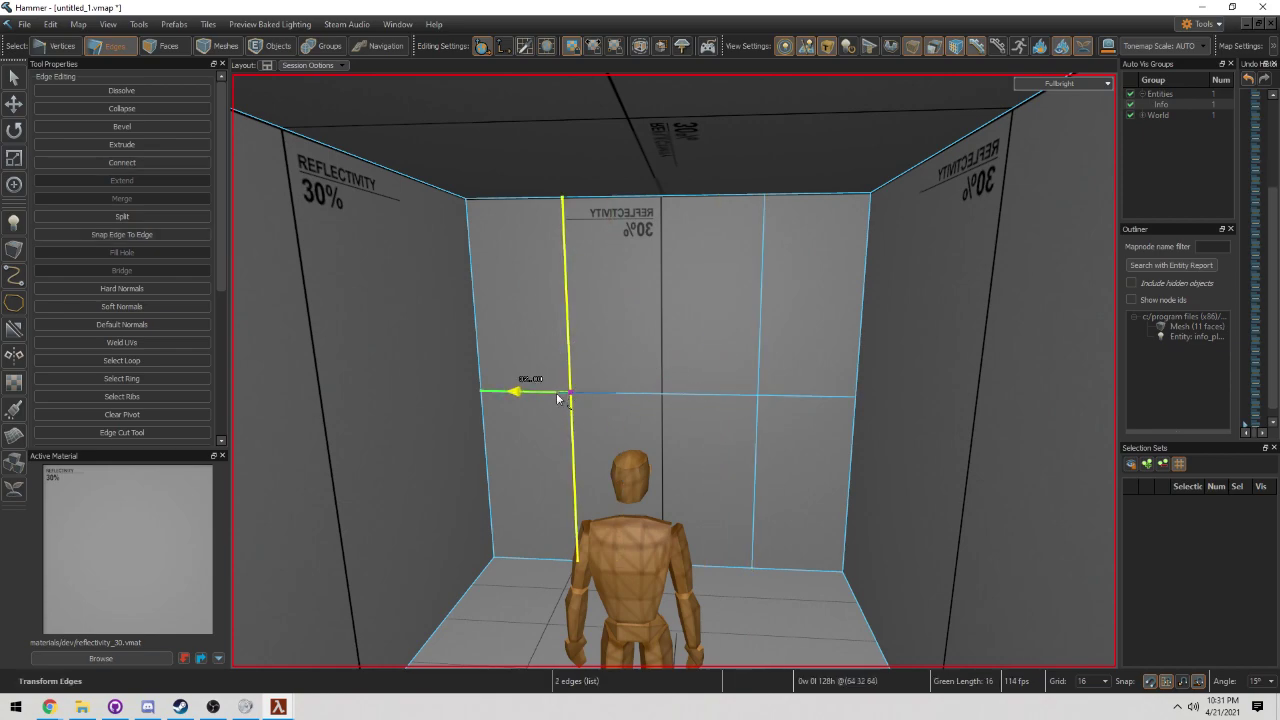
click(766, 352)
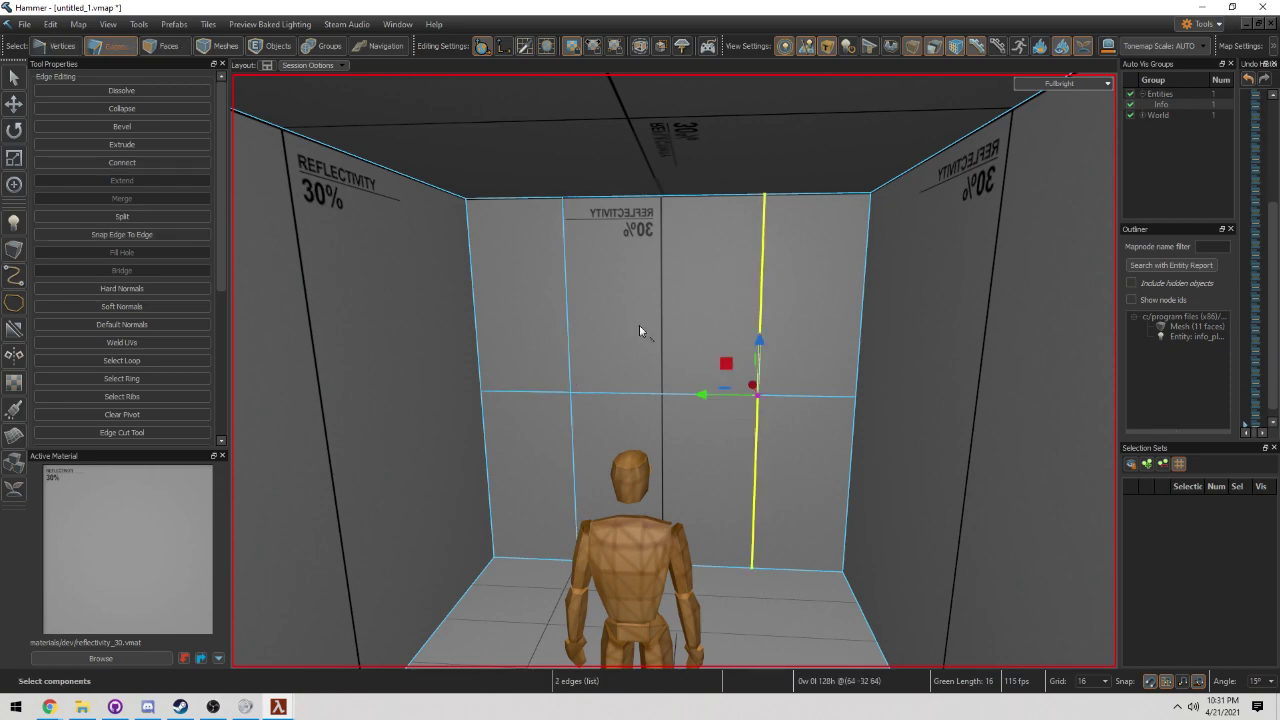
click(629, 392)
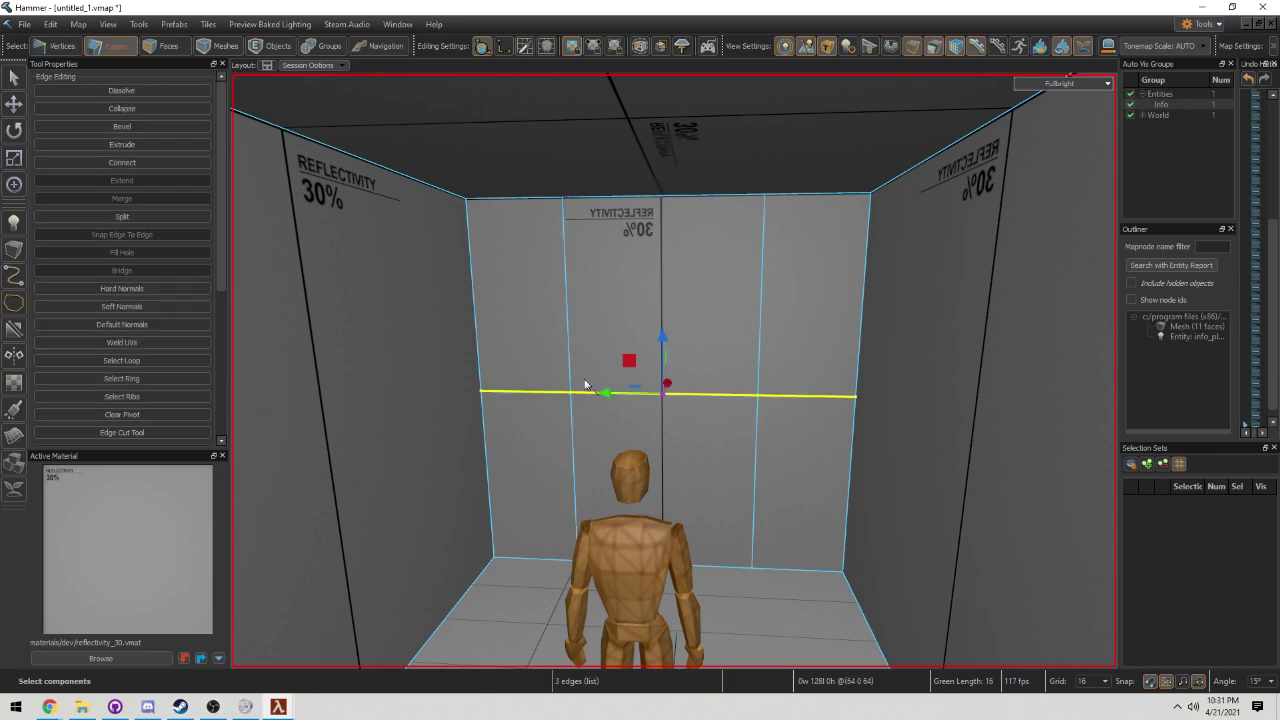
- Examine the separate faces around the doorway by selecting them one at a time in face selection mode
scroll(673, 323, down, 6)
key(3)
key(w)
right_drag(674, 371, 674, 371)
key(s)
click(738, 318)
click(768, 390)
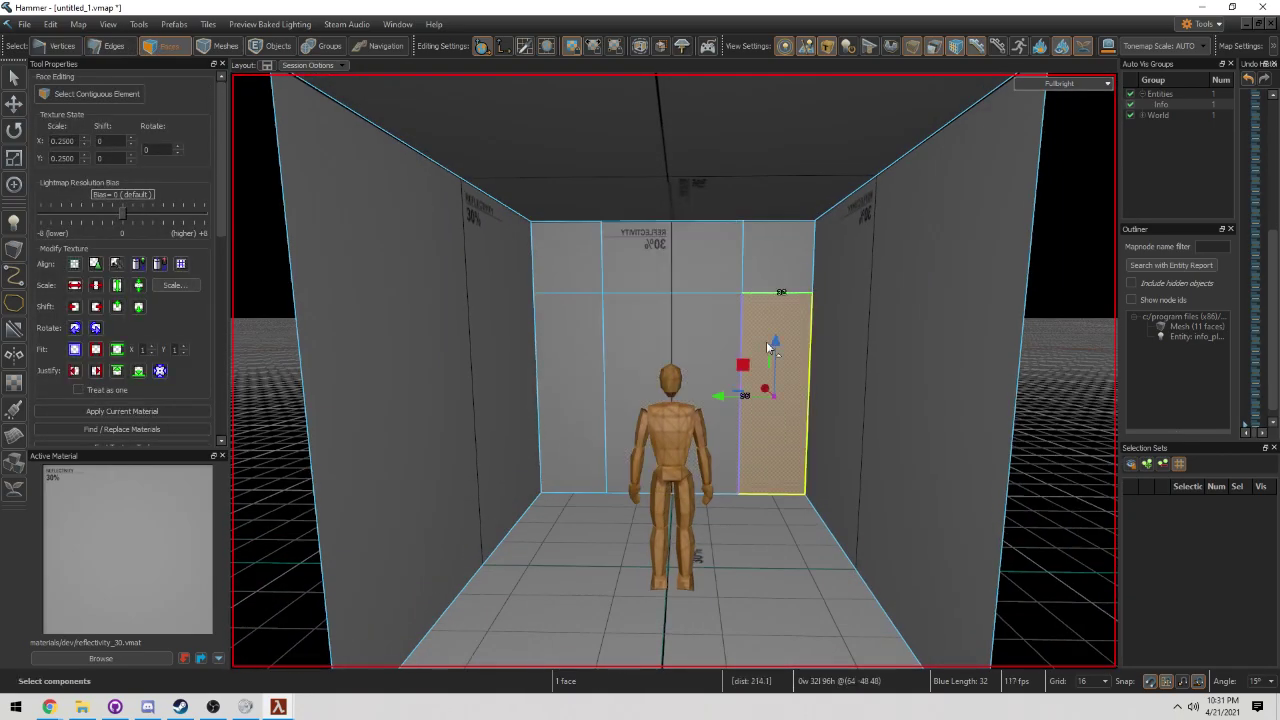
click(772, 275)
click(670, 258)
click(585, 355)
- Select the doorway face in the back wall and extrude it 64 units outward from the room
click(684, 338)
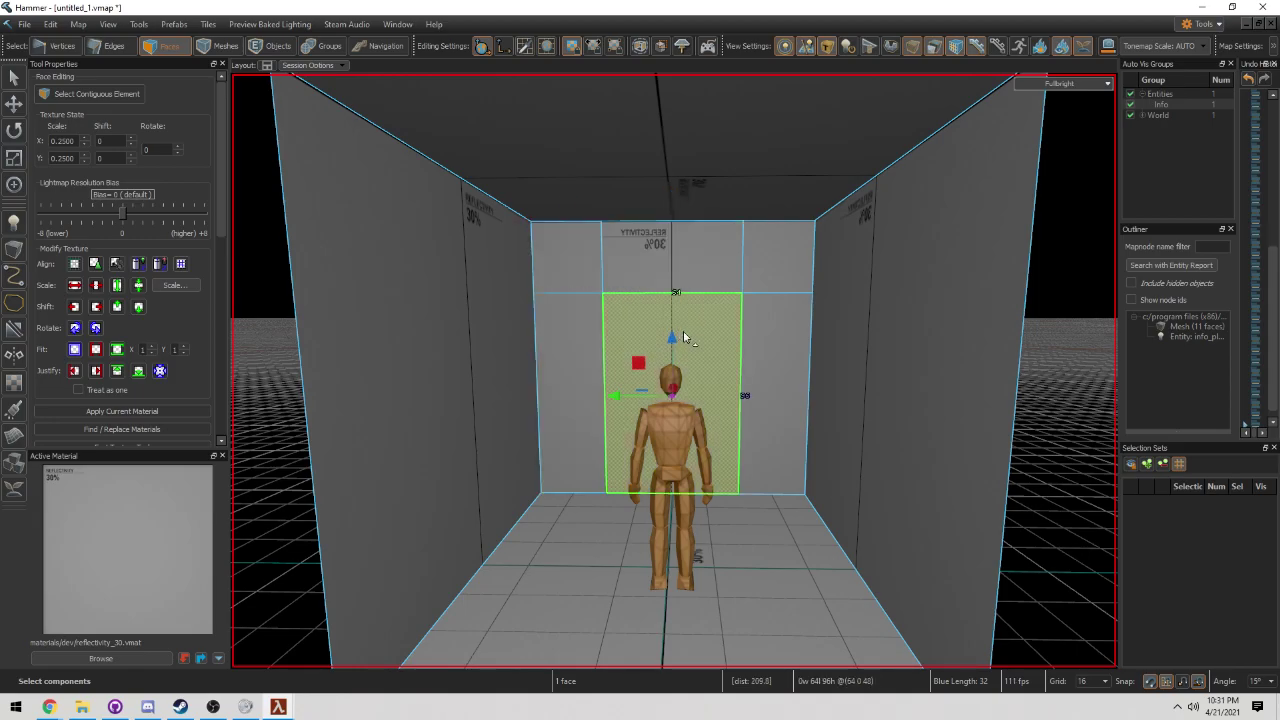
key(d)
right_drag(709, 338, 570, 350)
key(w)
shift+drag(723, 395, 838, 378)
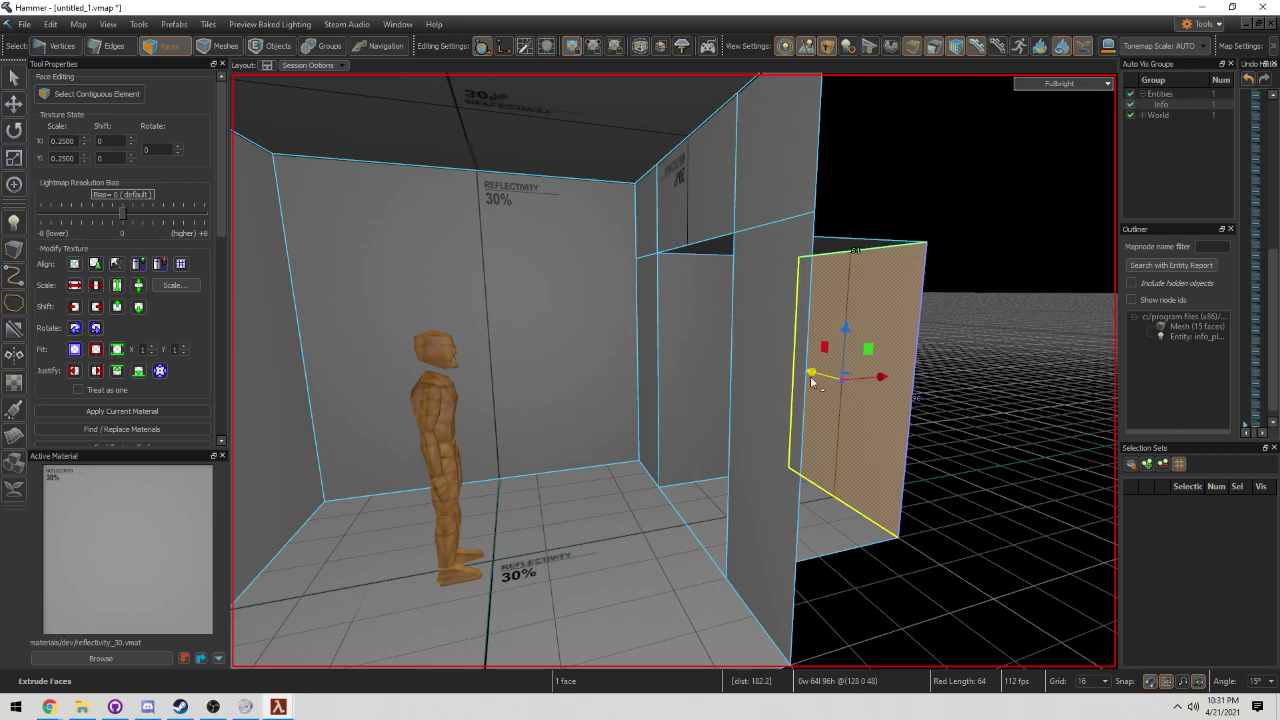
- Examine the extruded doorway passage and the faces surrounding it from inside the room
key(s)
right_drag(804, 382, 726, 326)
click(779, 390)
key(w)
key(w)
key(s)
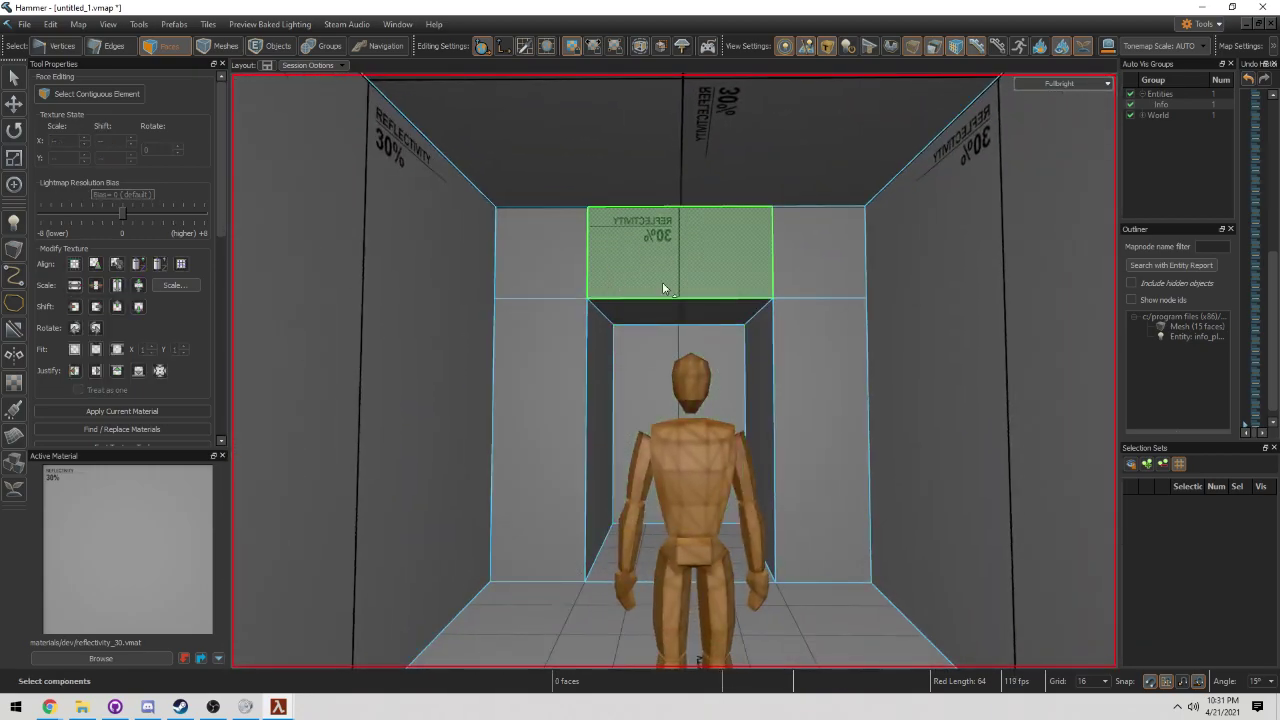
click(428, 271)
mouse_move(762, 374)
right_down()
mouse_move(764, 408)
mouse_move(674, 371)
mouse_move(749, 391)
right_up()
key(s)
key(w)
- Inspect the finished doorway from several angles in object selection mode with the selection cleared
key(5)
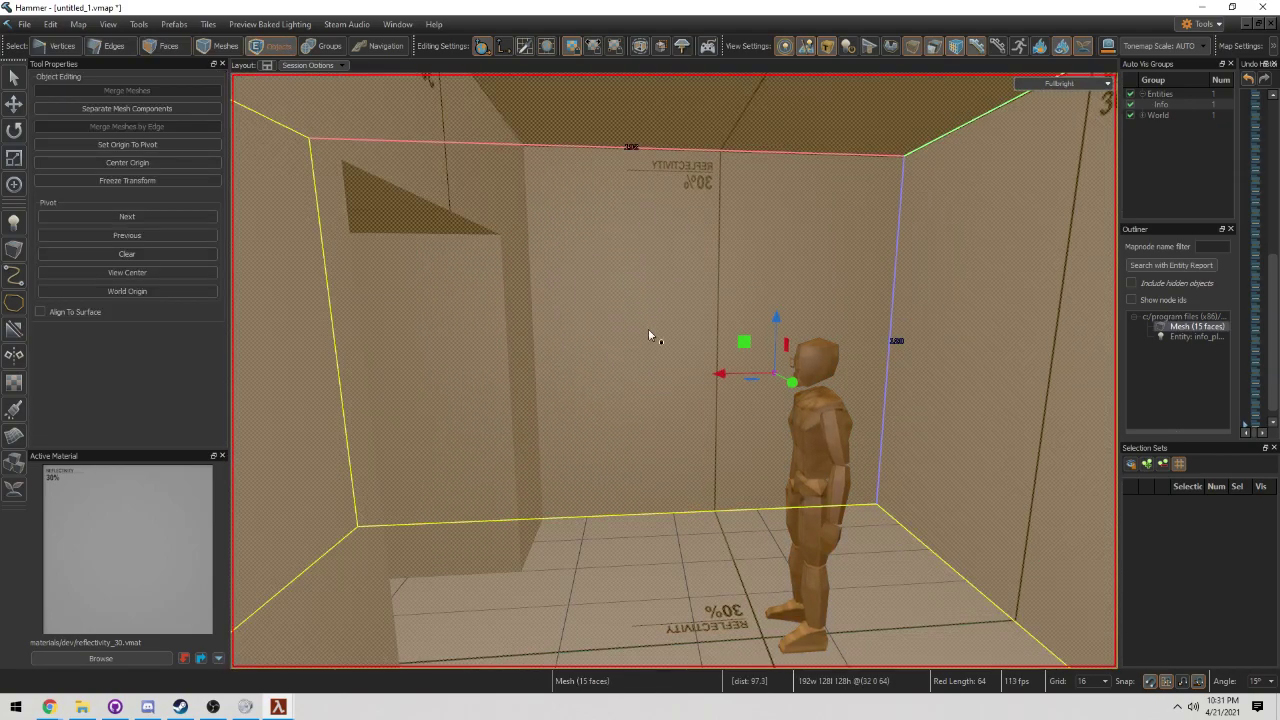
key(Escape)
alt+drag(653, 334, 730, 217)
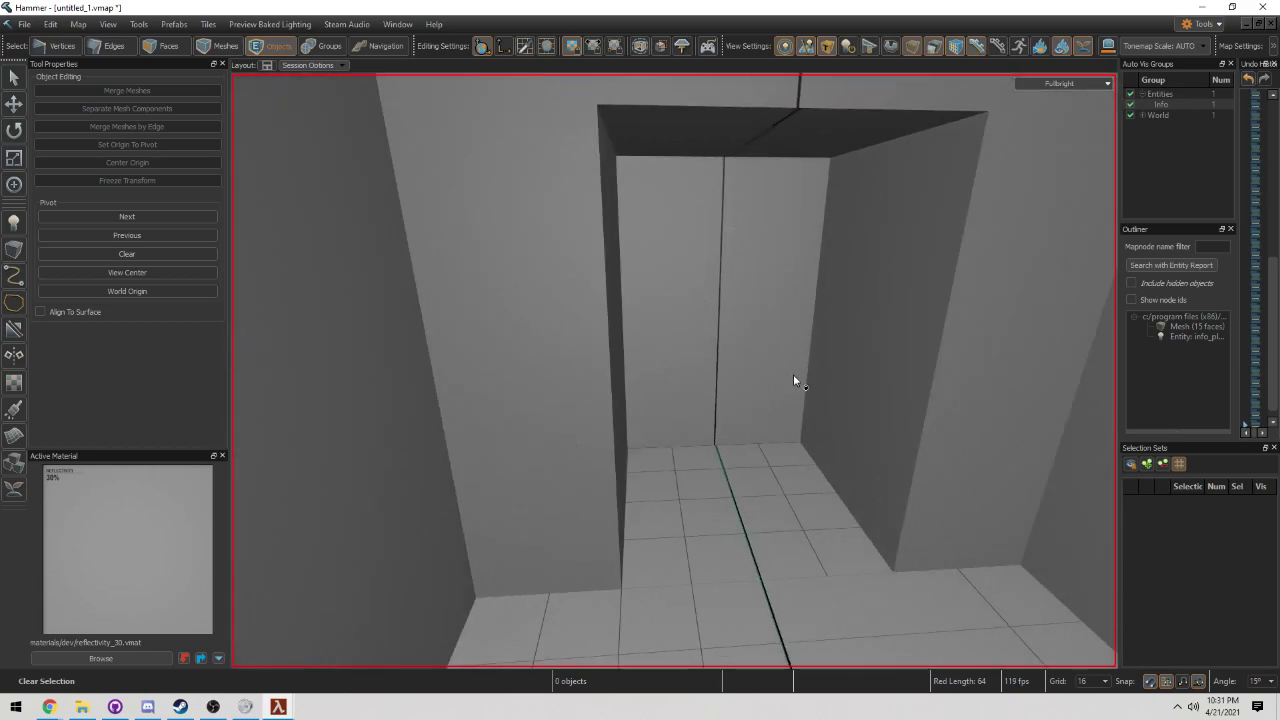
key(d)
right_drag(747, 364, 674, 371)
key(s)
click(727, 386)
right_drag(759, 389, 674, 371)
scroll(673, 371, up, 4)
mouse_move(751, 408)
right_down()
mouse_move(762, 436)
mouse_move(751, 408)
right_up()
key(w)
key(Escape)
scroll(674, 370, down, 8)
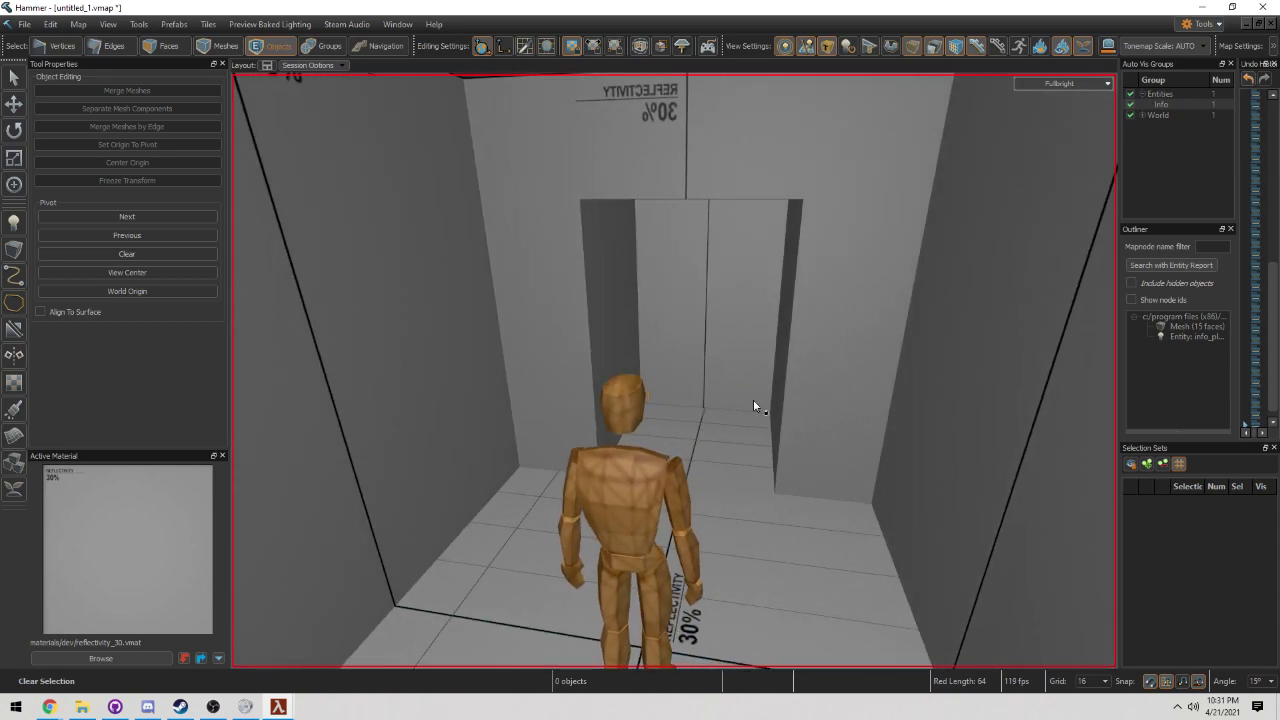
- Examine the doorway passage up close and the whole room from above with nothing selected
scroll(755, 405, up, 8)
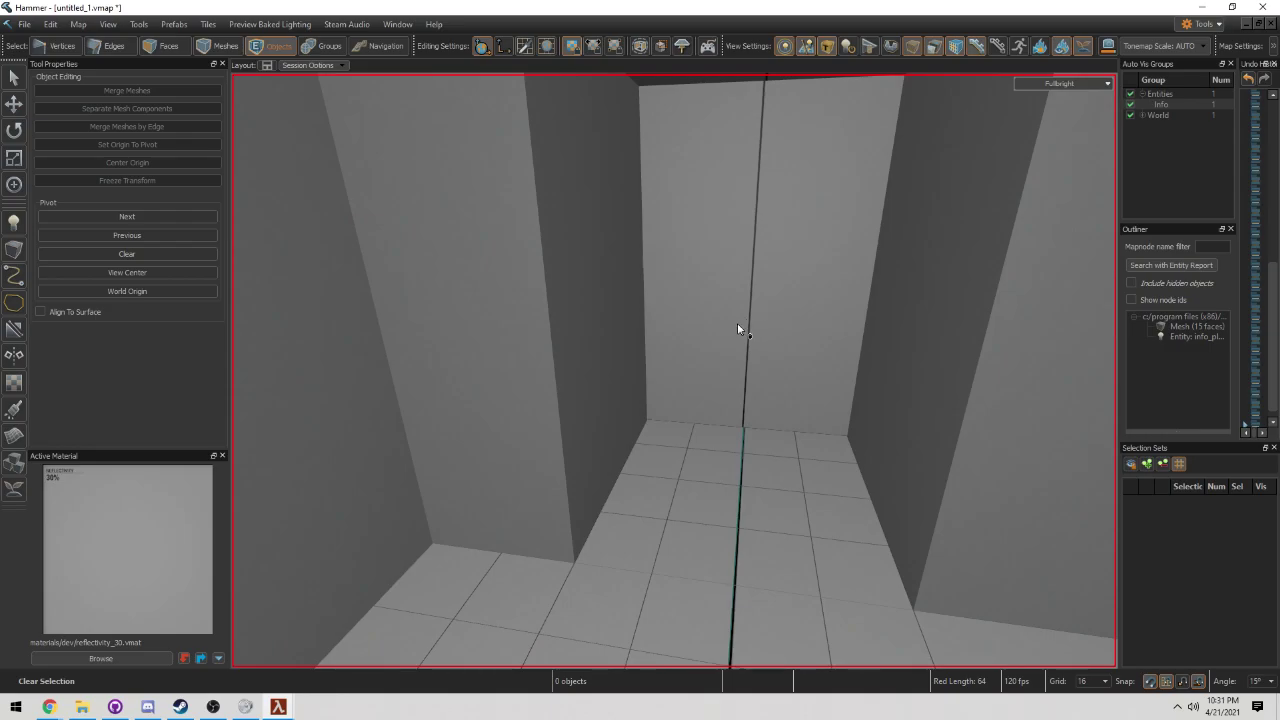
click(737, 325)
scroll(734, 320, down, 3)
mouse_move(733, 319)
right_down()
mouse_move(674, 370)
mouse_move(733, 319)
right_up()
key(Escape)
scroll(733, 318, down, 8)
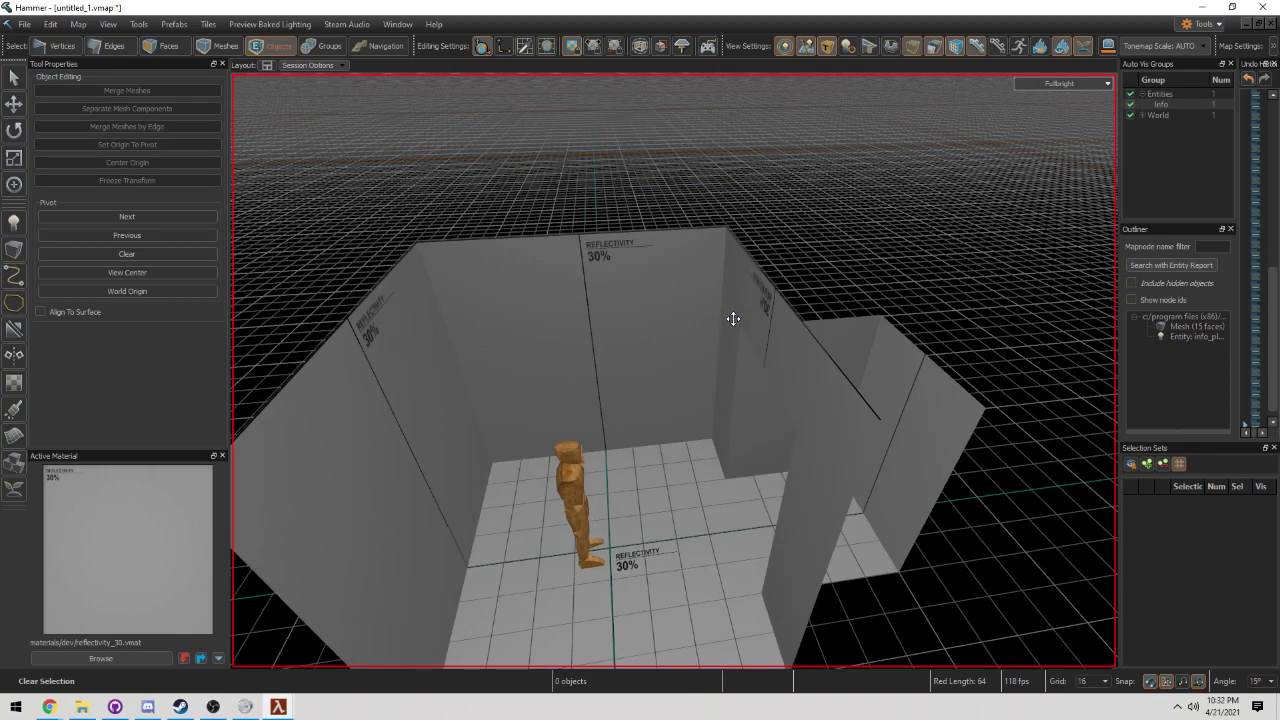
scroll(755, 353, up, 2)
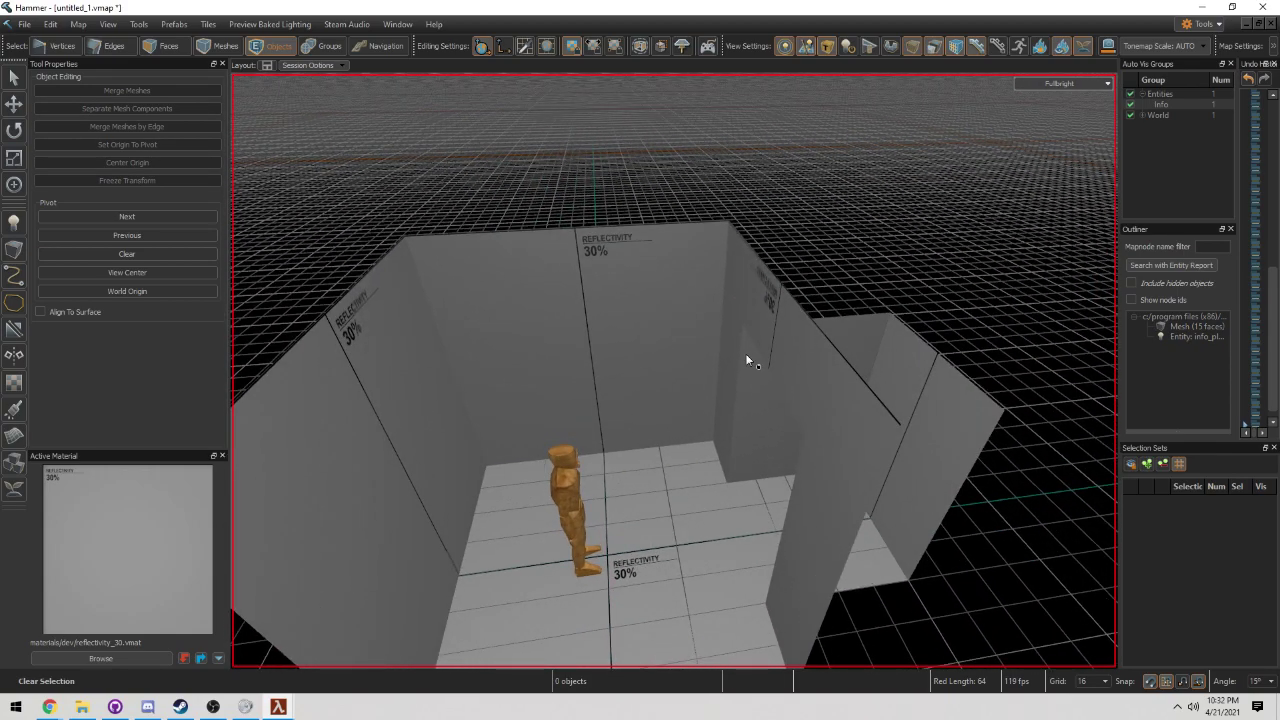
- Select the room mesh and mirror it across a plane at the passage's outer end to create a connected second room
click(781, 352)
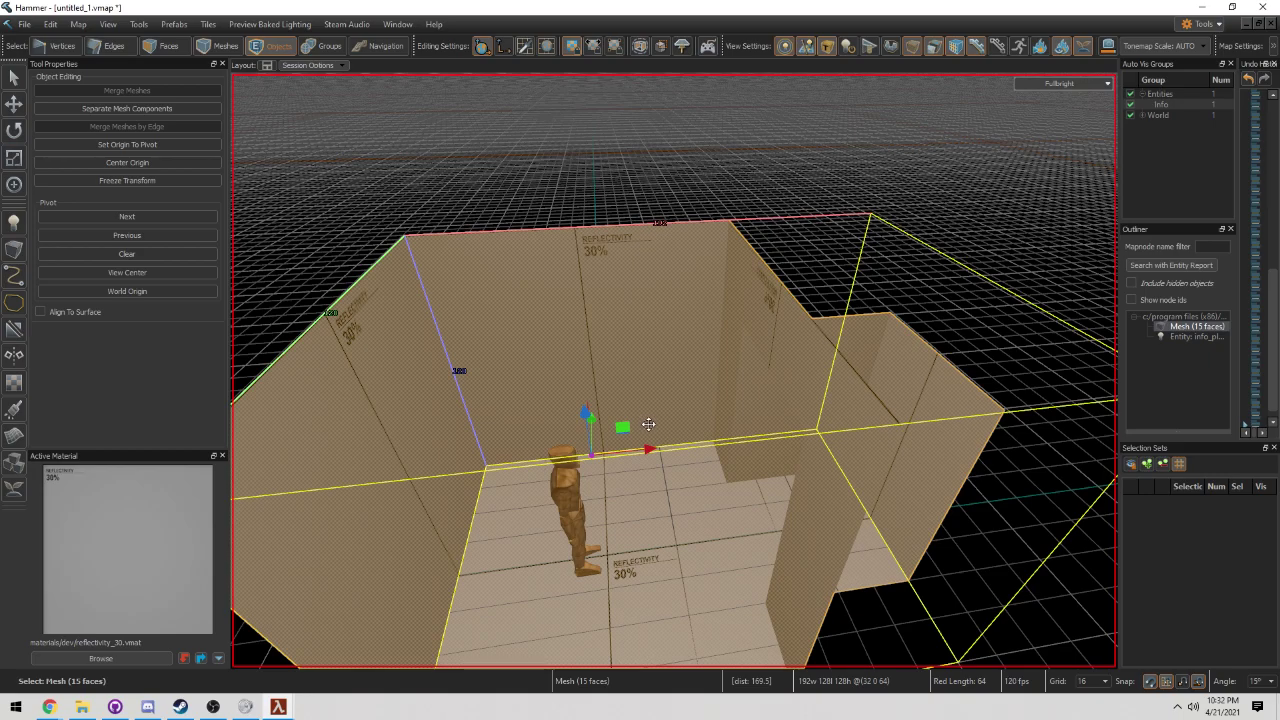
scroll(664, 457, up, 3)
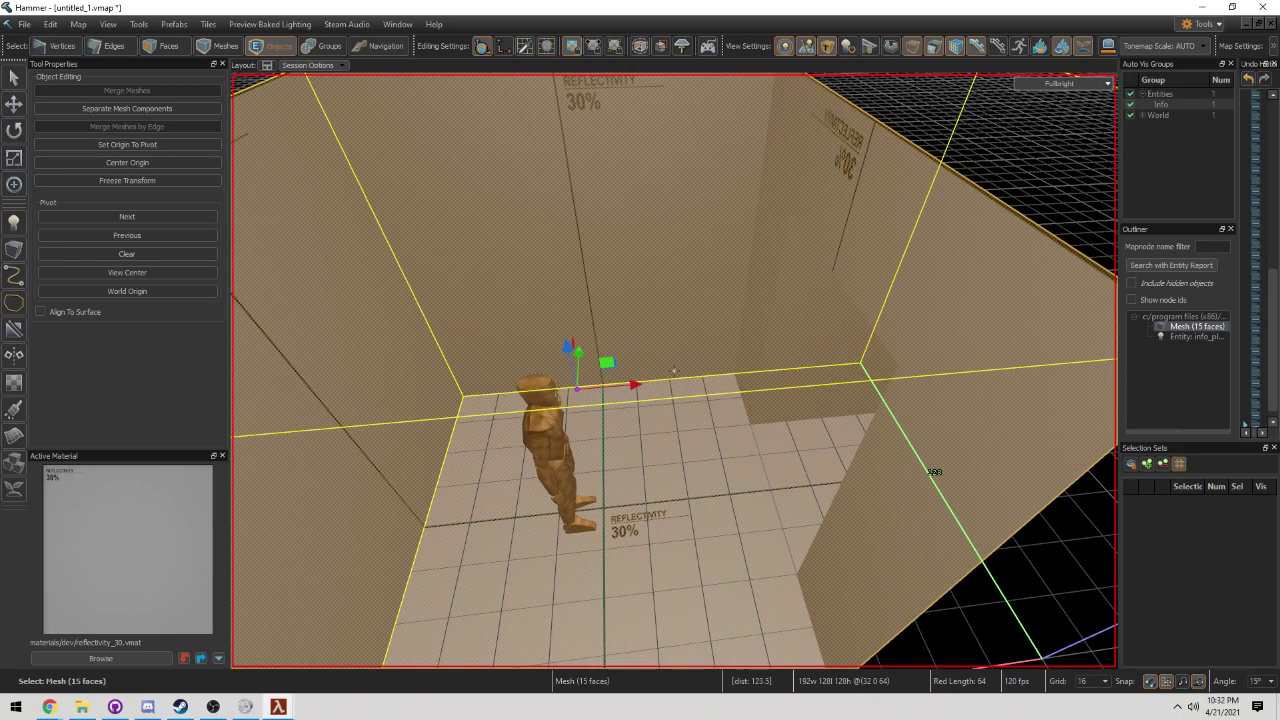
right_drag(624, 413, 624, 413)
key(s)
key(d)
key(w)
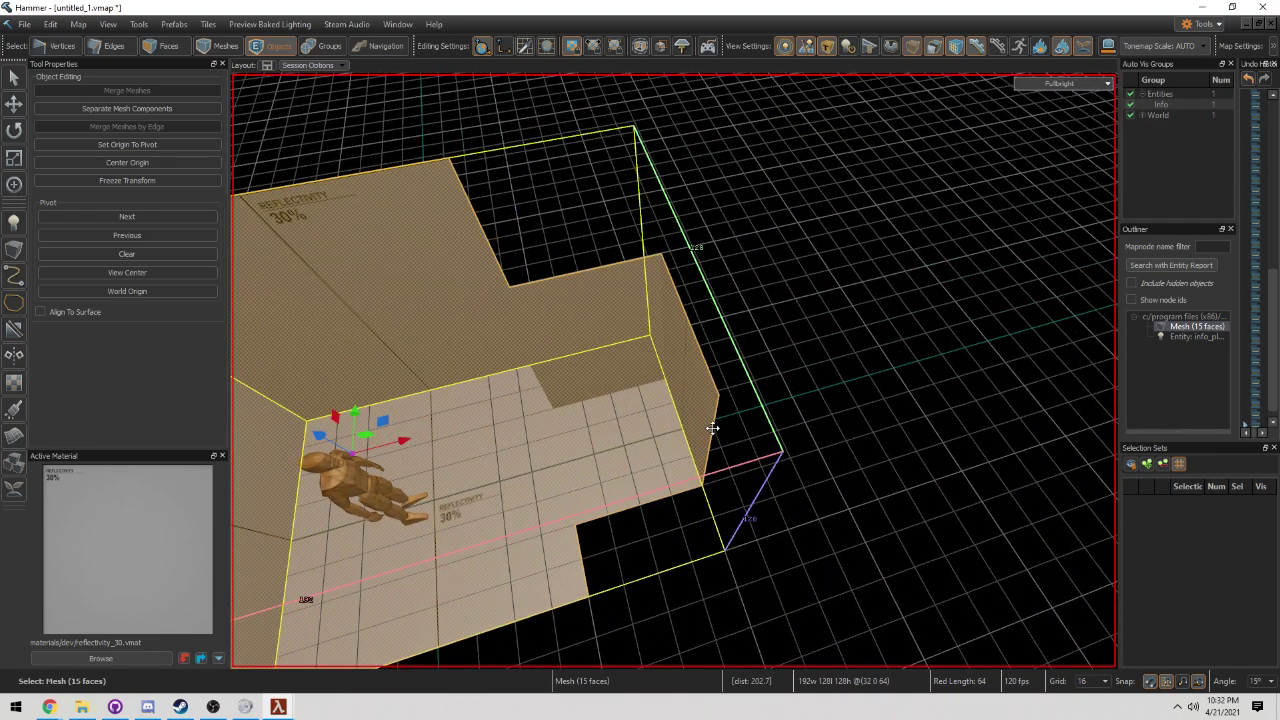
key(d)
right_drag(778, 469, 652, 502)
key(s)
key(a)
key(w)
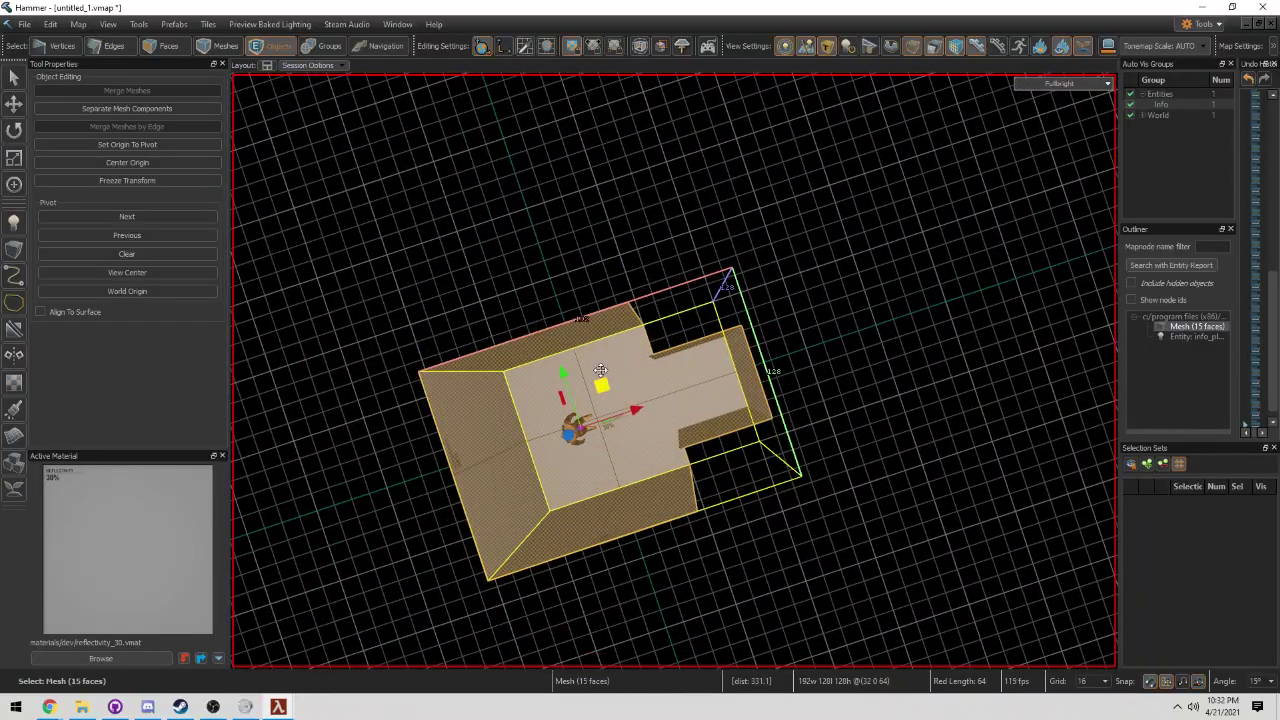
right_drag(596, 361, 675, 371)
key(Escape)
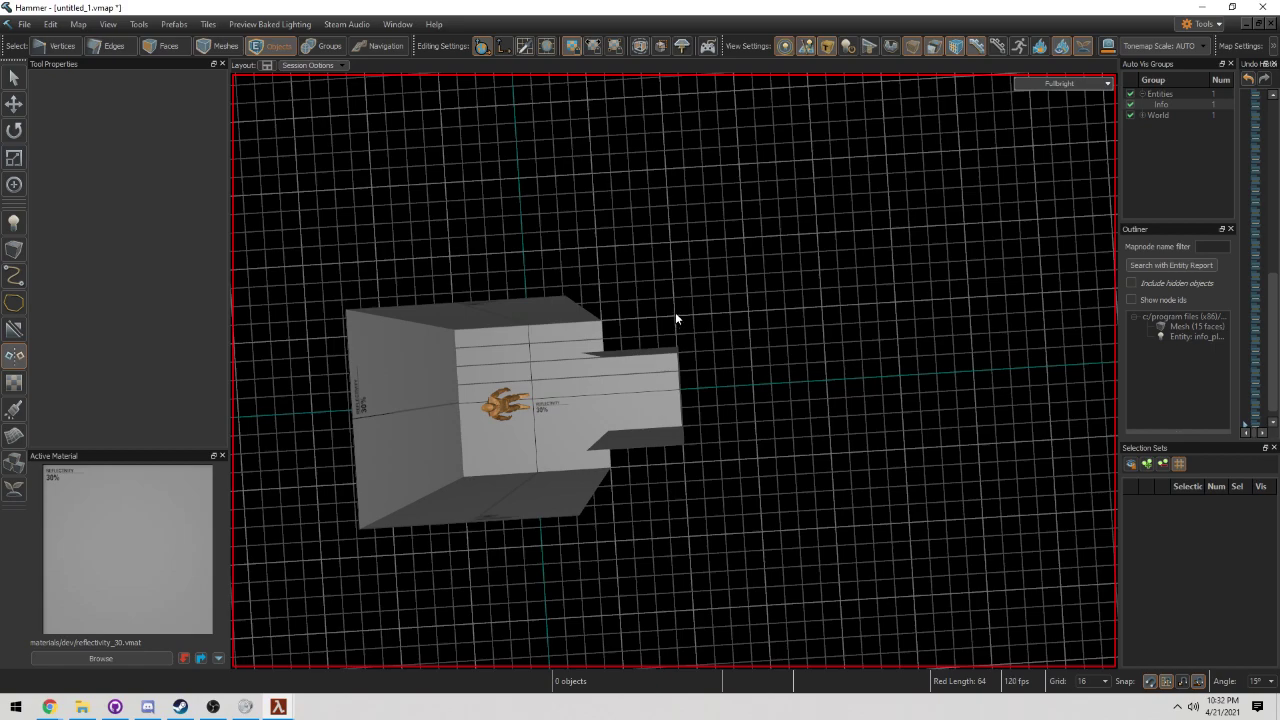
drag(675, 316, 686, 519)
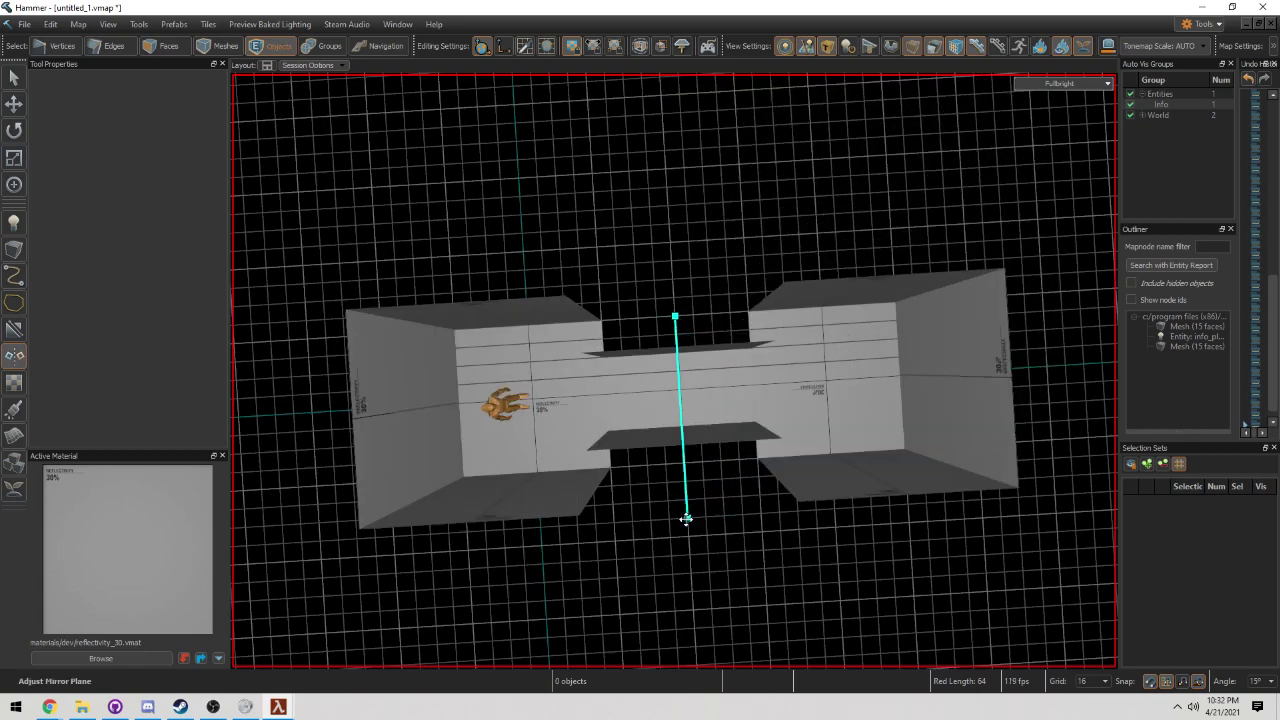
key(Return)
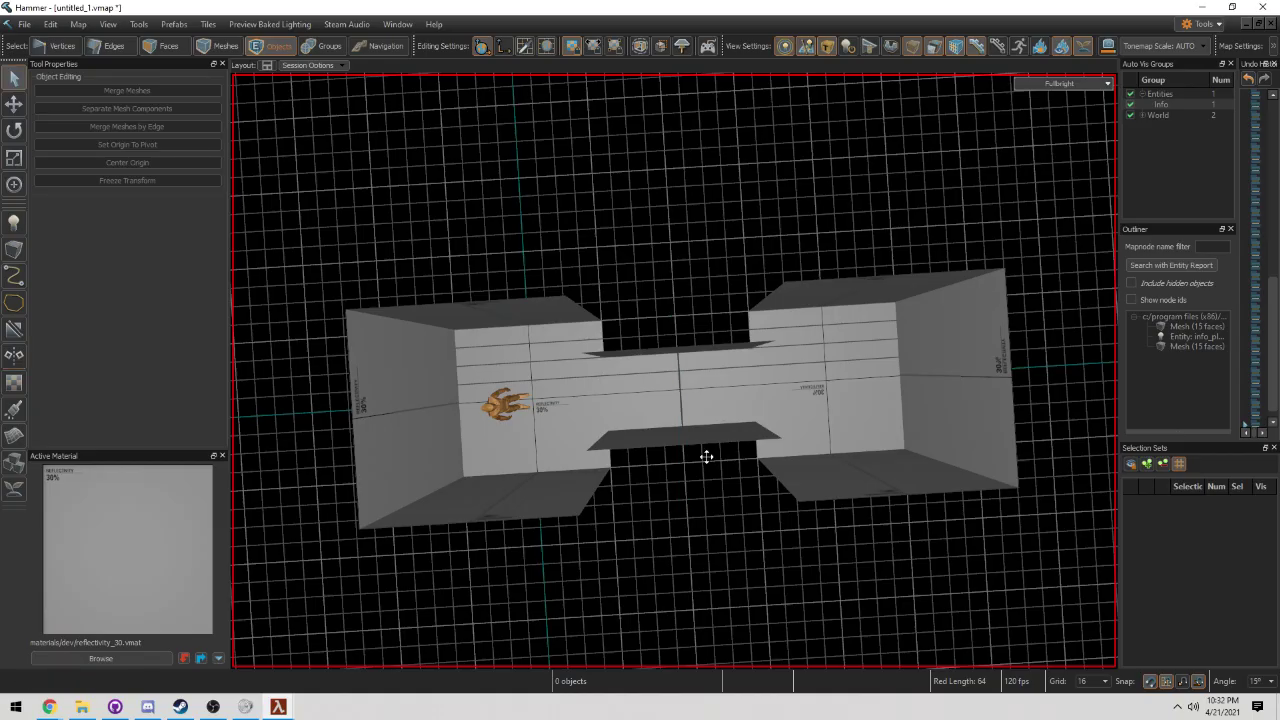
- Delete the two end faces blocking the passage where the original and mirrored rooms meet, using face selection mode
mouse_move(702, 457)
right_down()
mouse_move(674, 371)
mouse_move(720, 406)
mouse_move(707, 433)
right_up()
key(3)
click(712, 428)
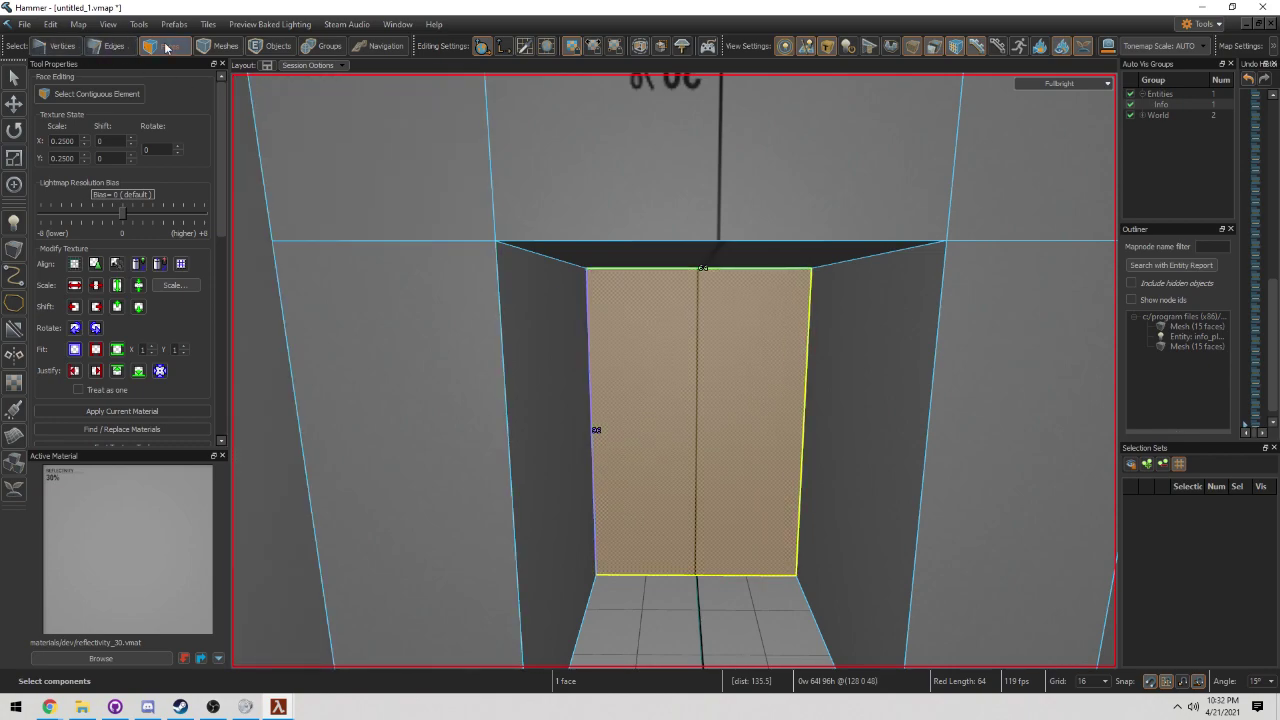
right_drag(610, 313, 610, 313)
click(610, 318)
mouse_move(640, 410)
right_down()
mouse_move(676, 371)
mouse_move(637, 409)
right_up()
key(Delete)
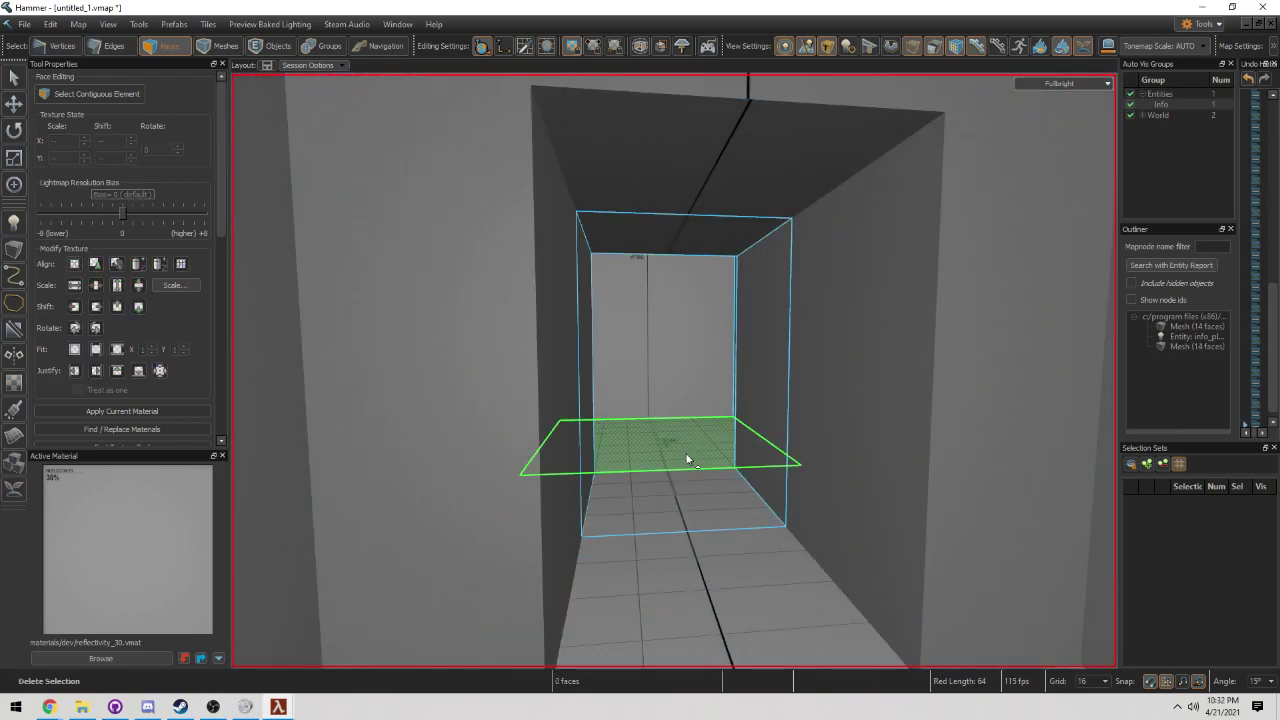
- Inspect the opened passage, check the original room's mesh in object selection mode, and clear the selection
right_drag(674, 371, 780, 463)
right_drag(686, 440, 449, 307)
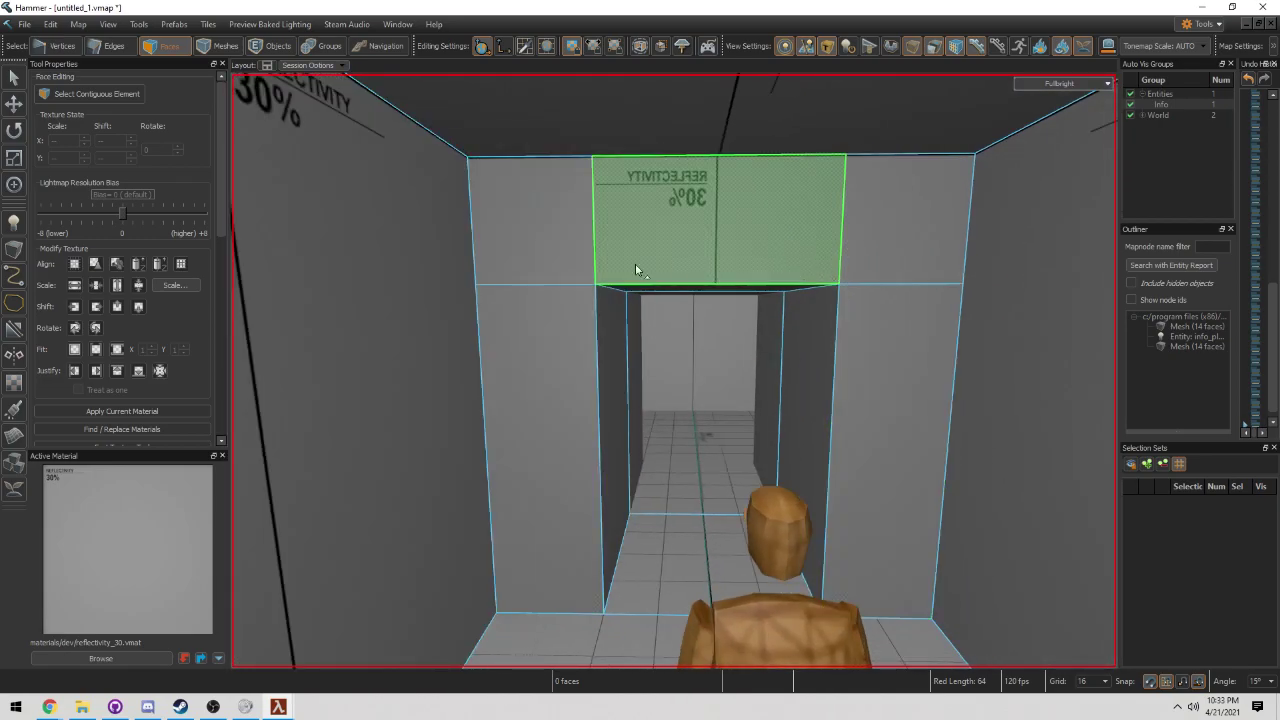
right_drag(609, 277, 674, 371)
key(5)
click(557, 320)
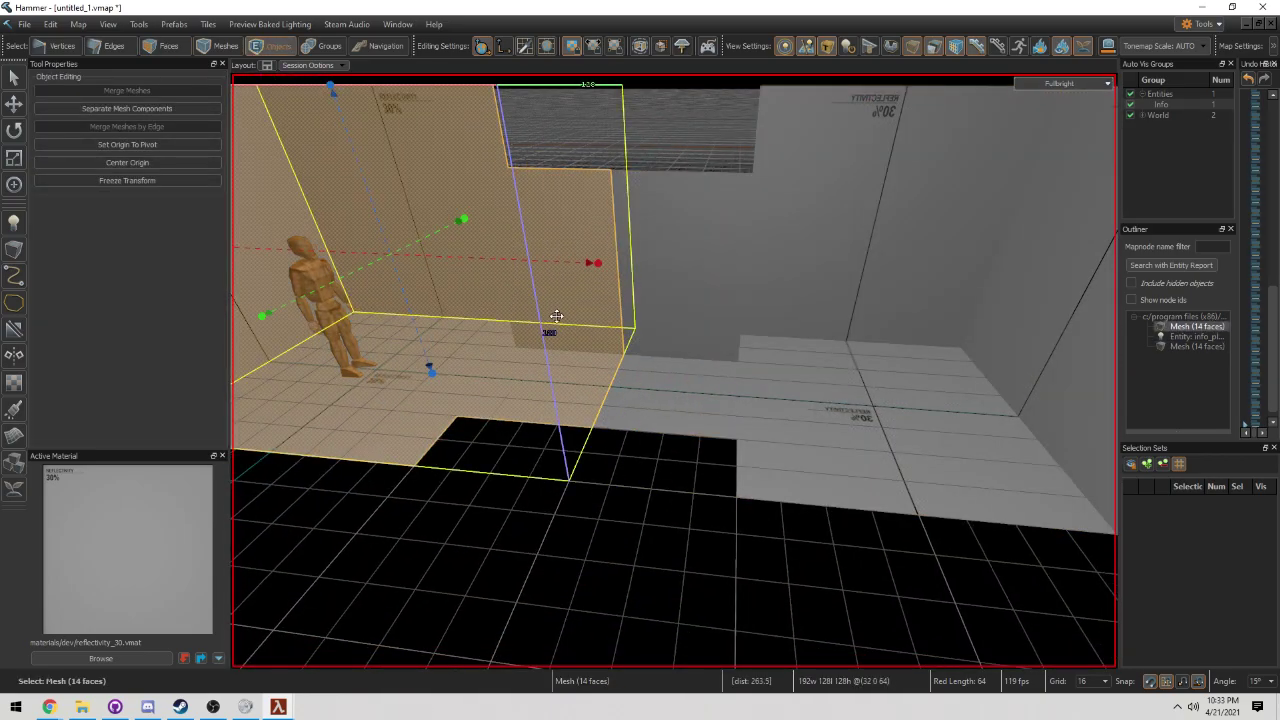
right_drag(557, 320, 687, 446)
click(690, 447)
scroll(750, 362, up, 4)
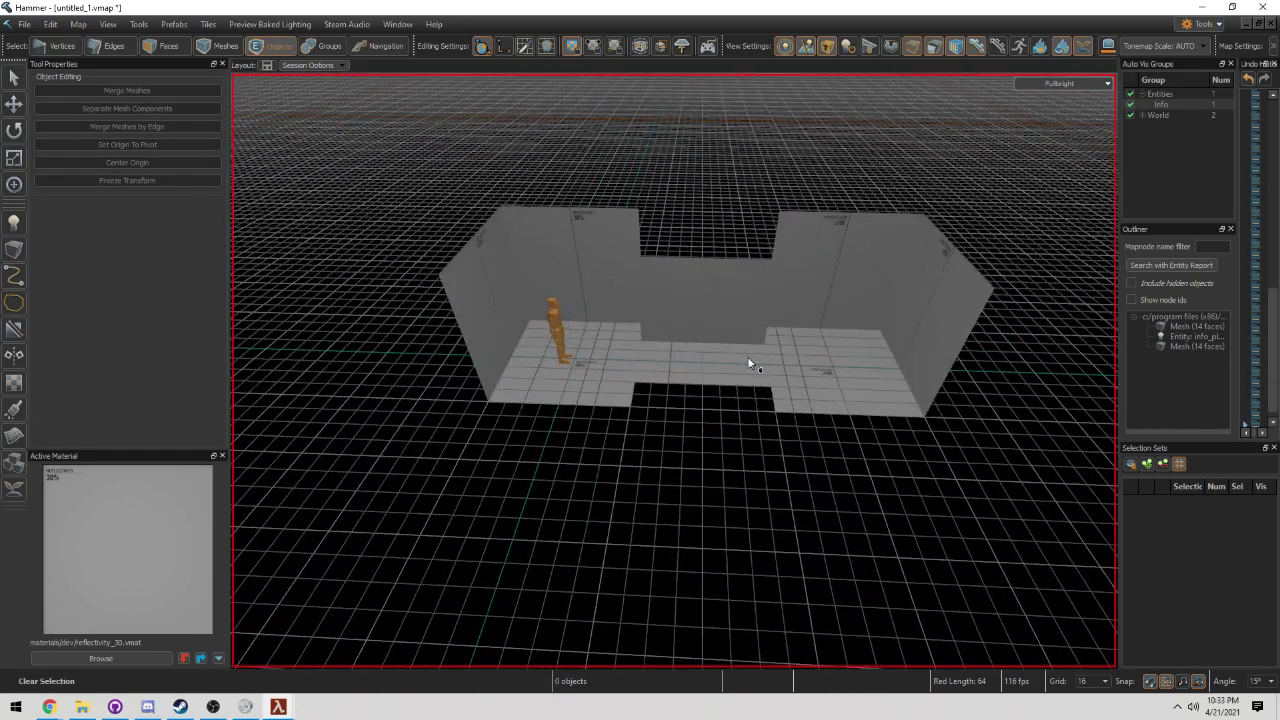
- Examine the two connected rooms from outside and look through the open passage between them
right_drag(750, 362, 673, 371)
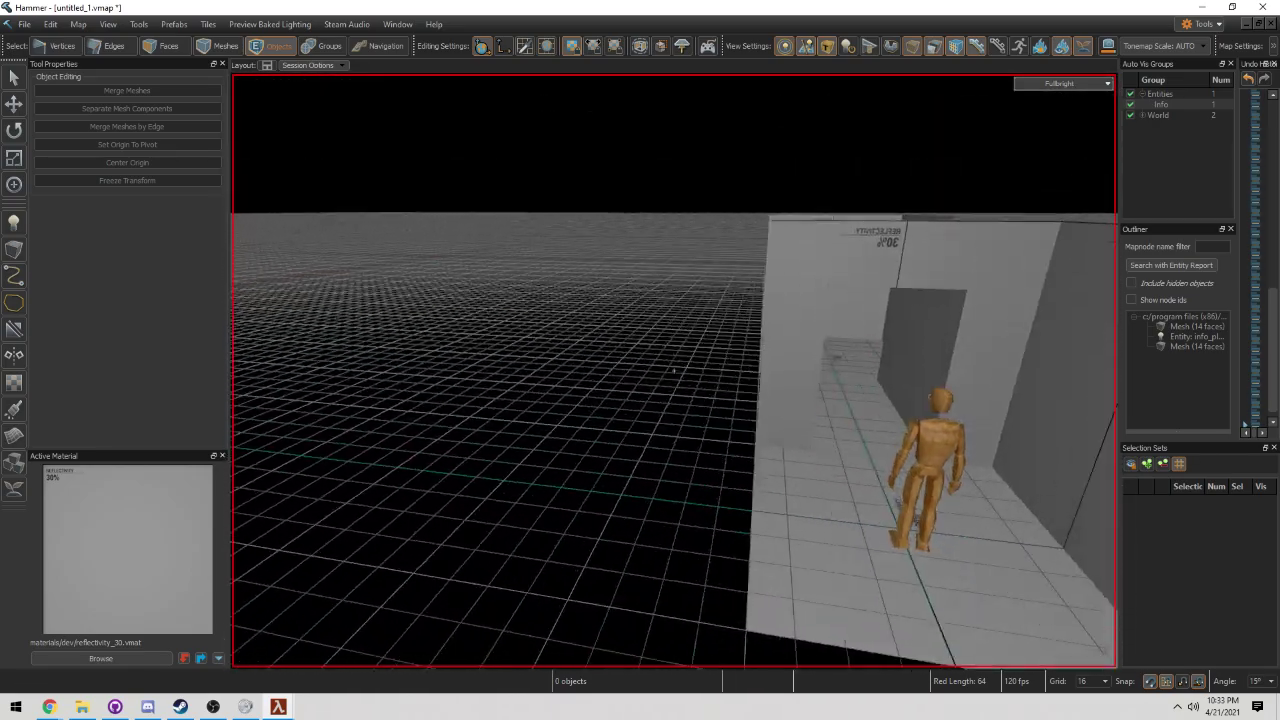
key(d)
key(w)
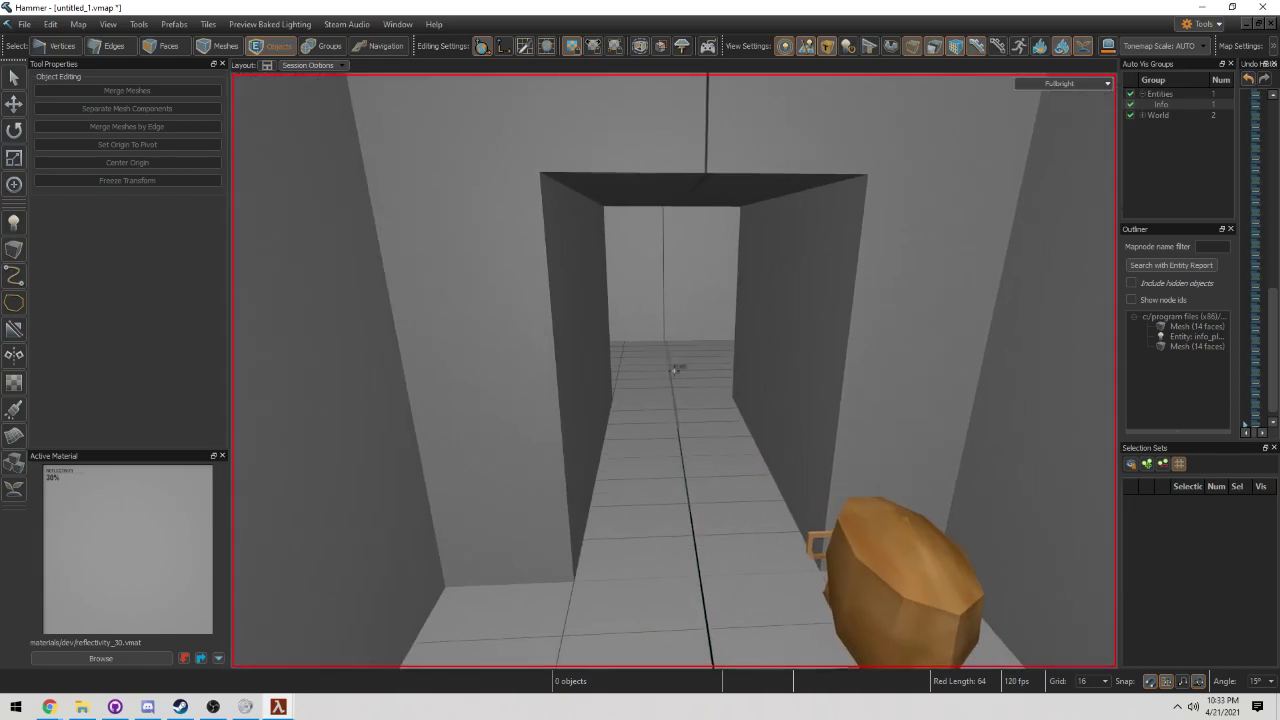
right_drag(673, 372, 673, 372)
key(w)
key(s)
key(d)
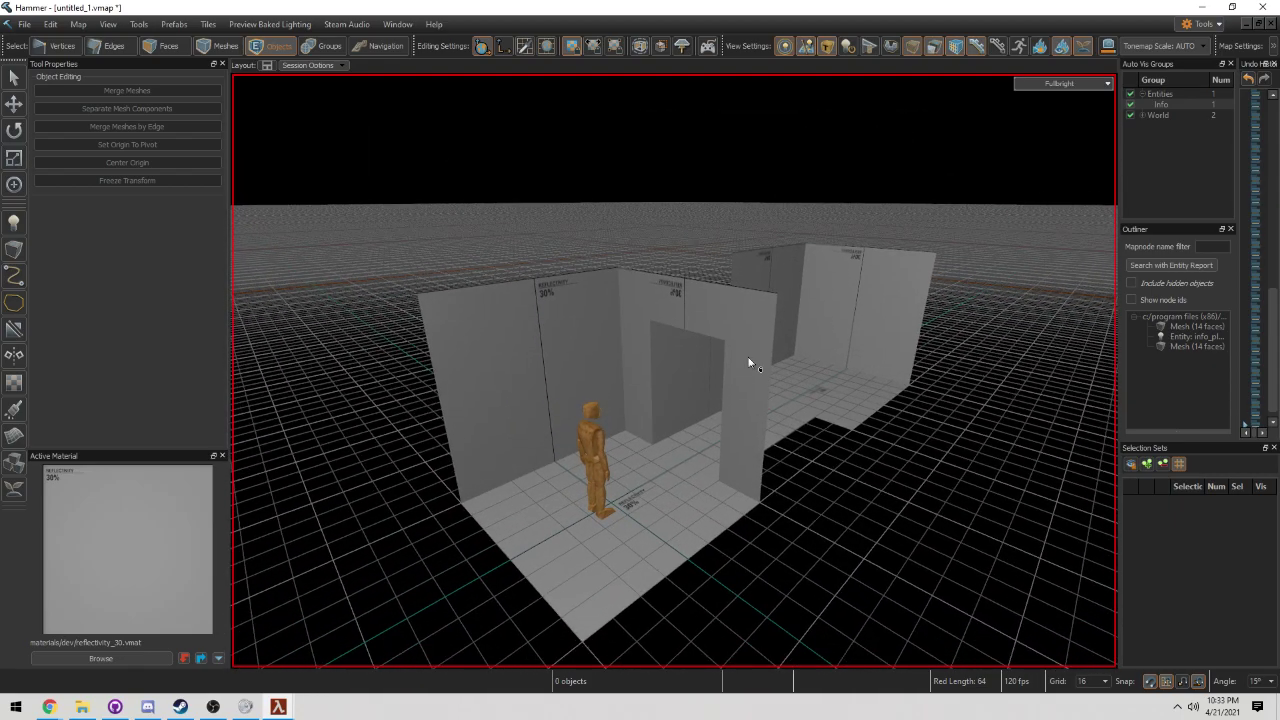
right_drag(750, 363, 673, 372)
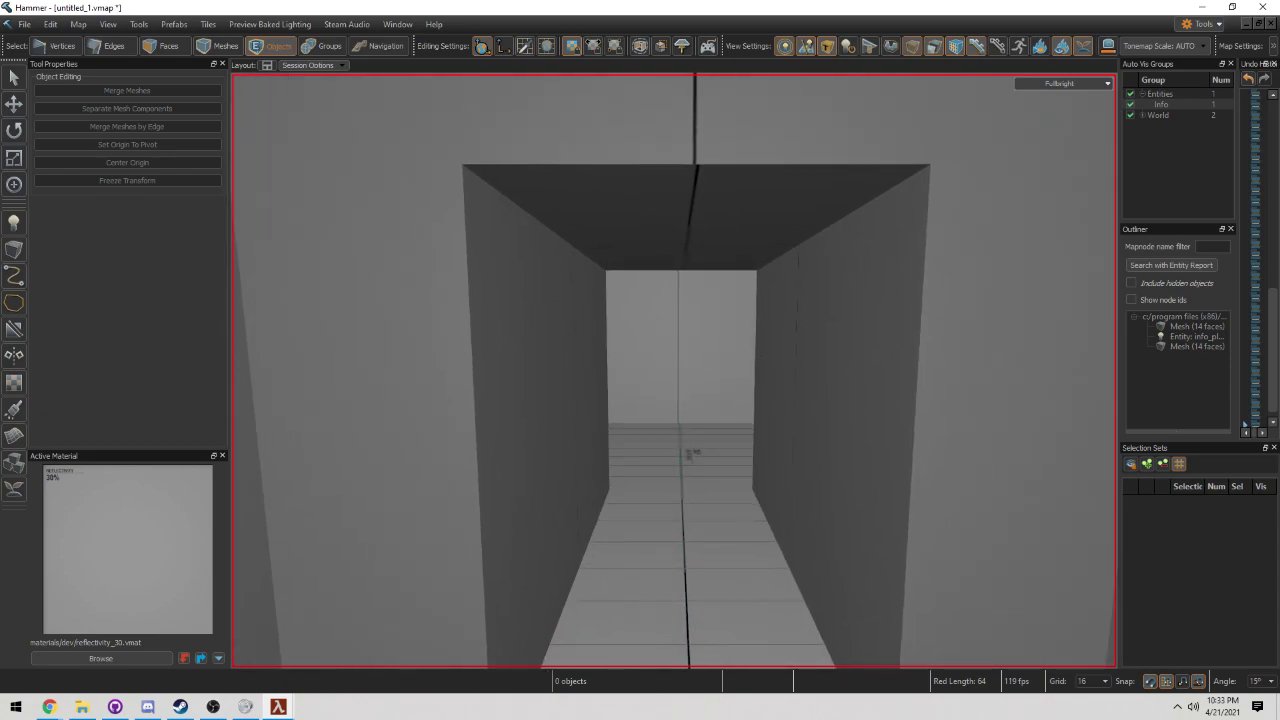